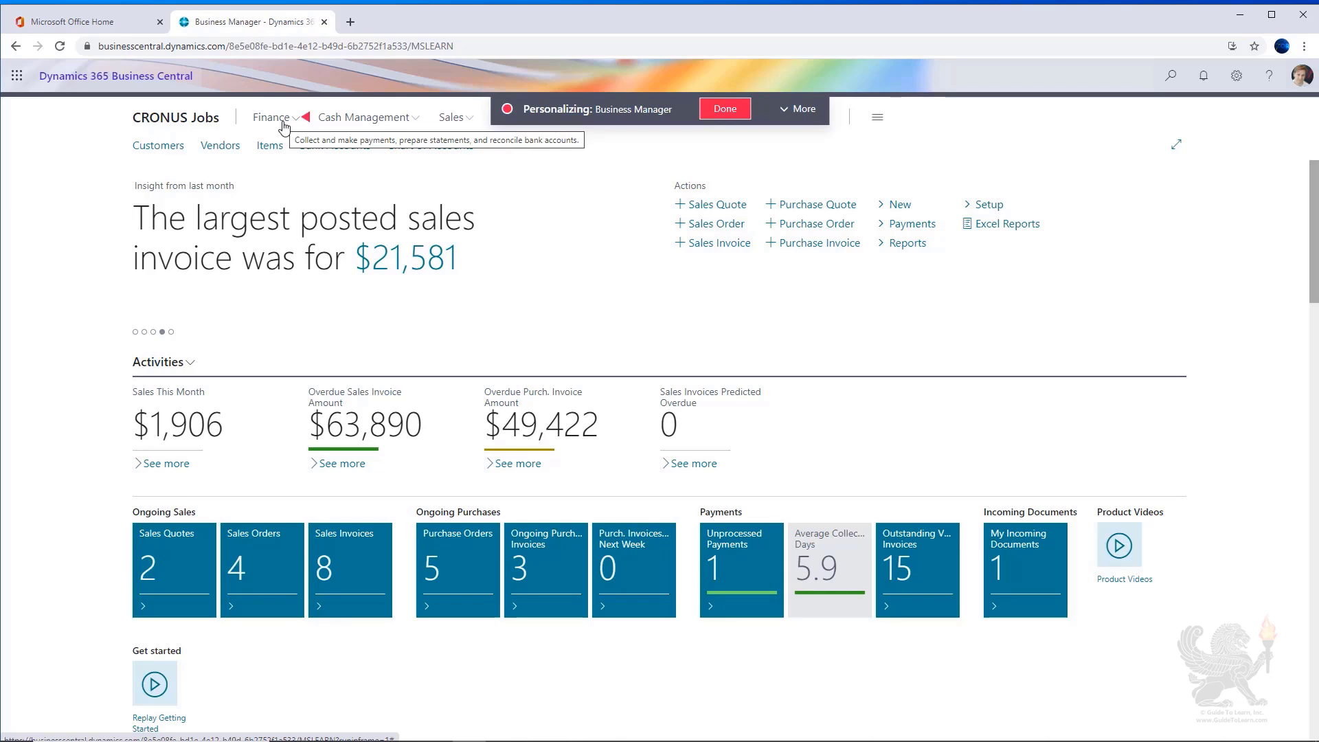
- Move the Sales menu in front of Finance in the role center's navigation bar
{"action": "left_click", "coordinate": [306, 118]}
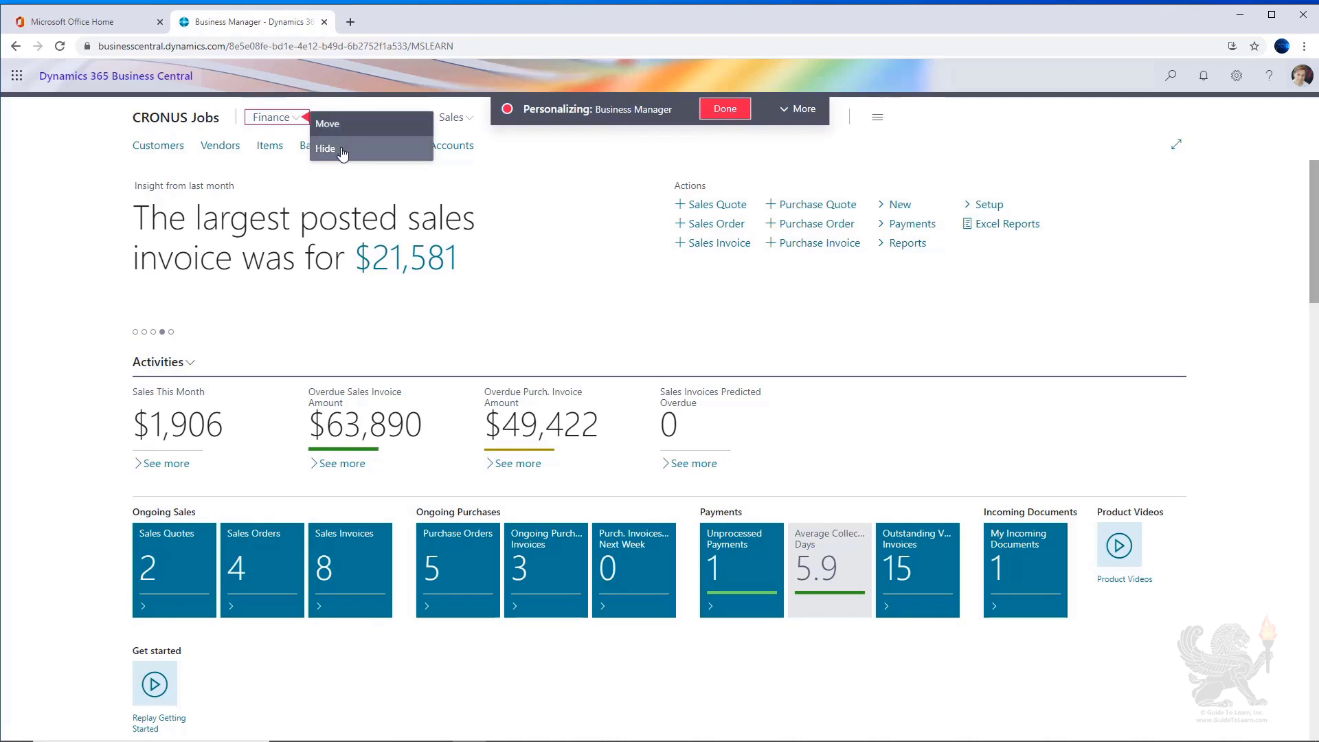
{"action": "left_click", "coordinate": [306, 120]}
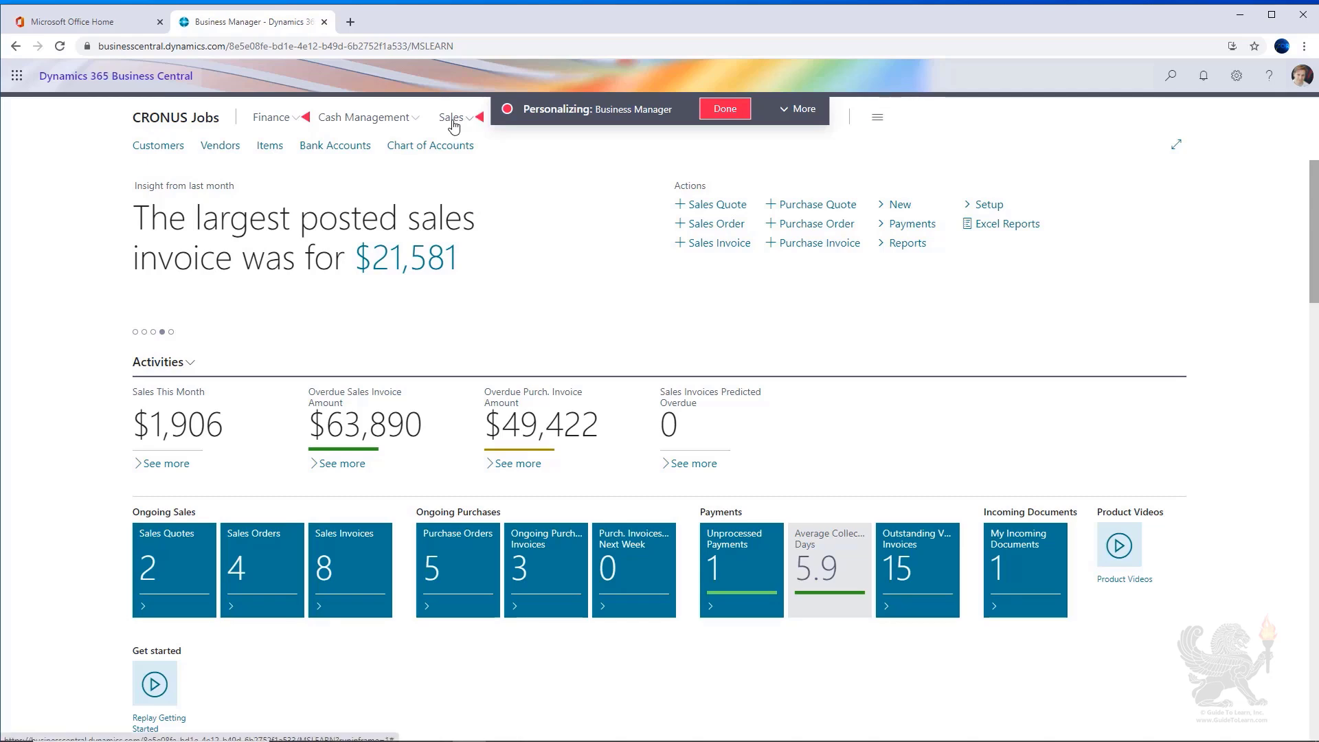
{"action": "left_click_drag", "start_coordinate": [453, 124], "coordinate": [259, 128]}
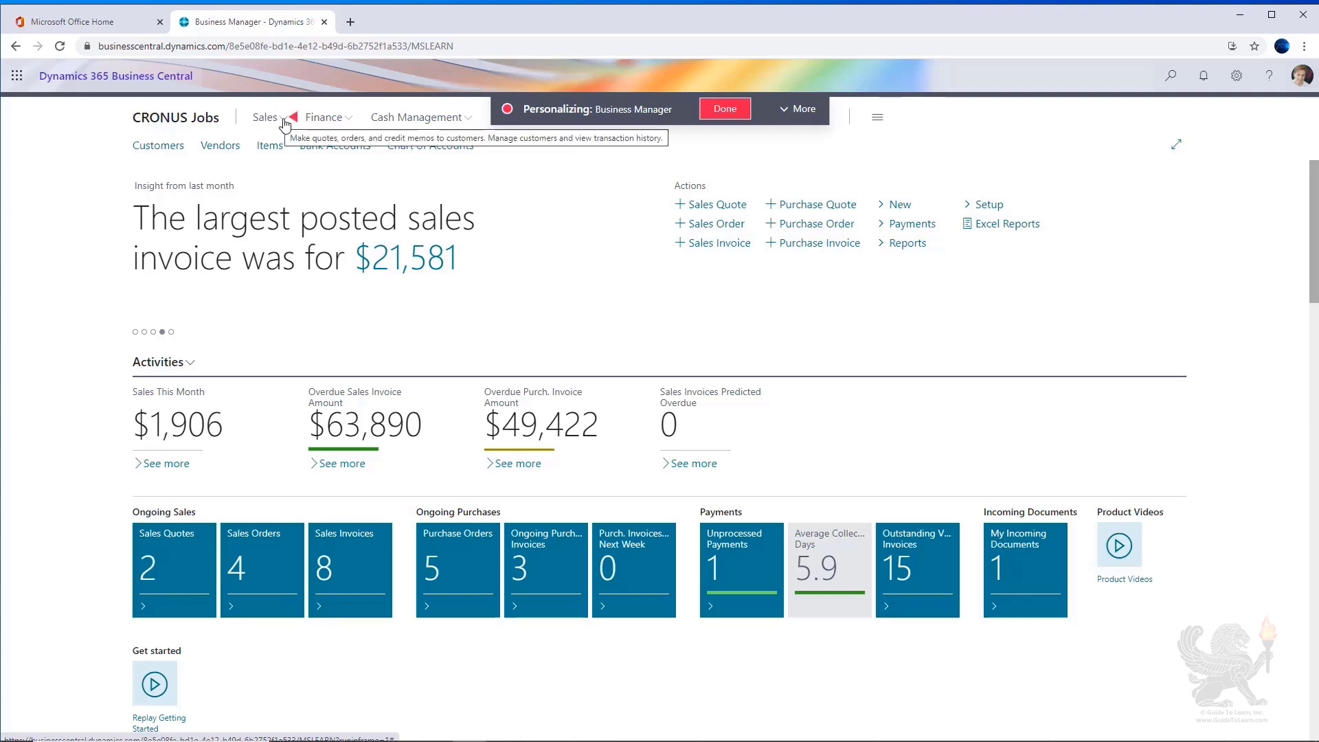
- Hide the Item Charges and Blanket Sales Orders links under the Sales menu
{"action": "left_click", "coordinate": [265, 117]}
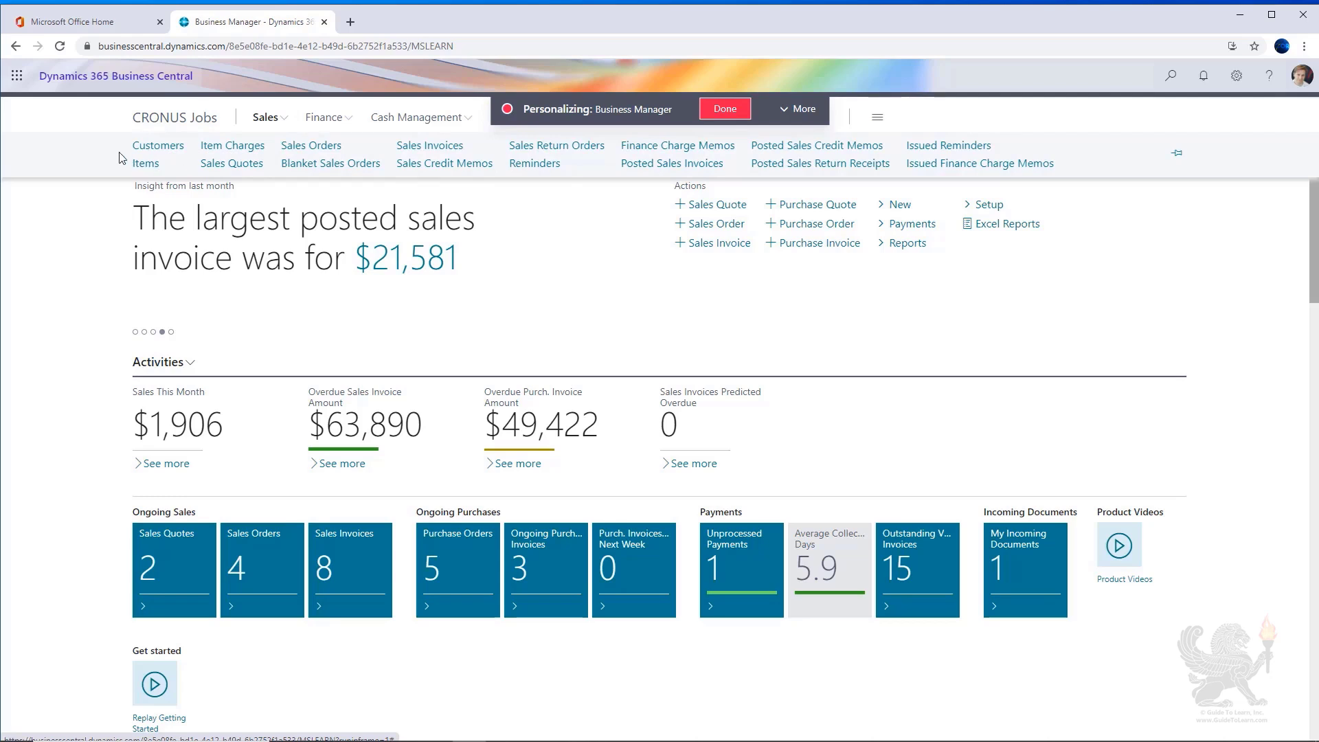
{"action": "left_click", "coordinate": [270, 150]}
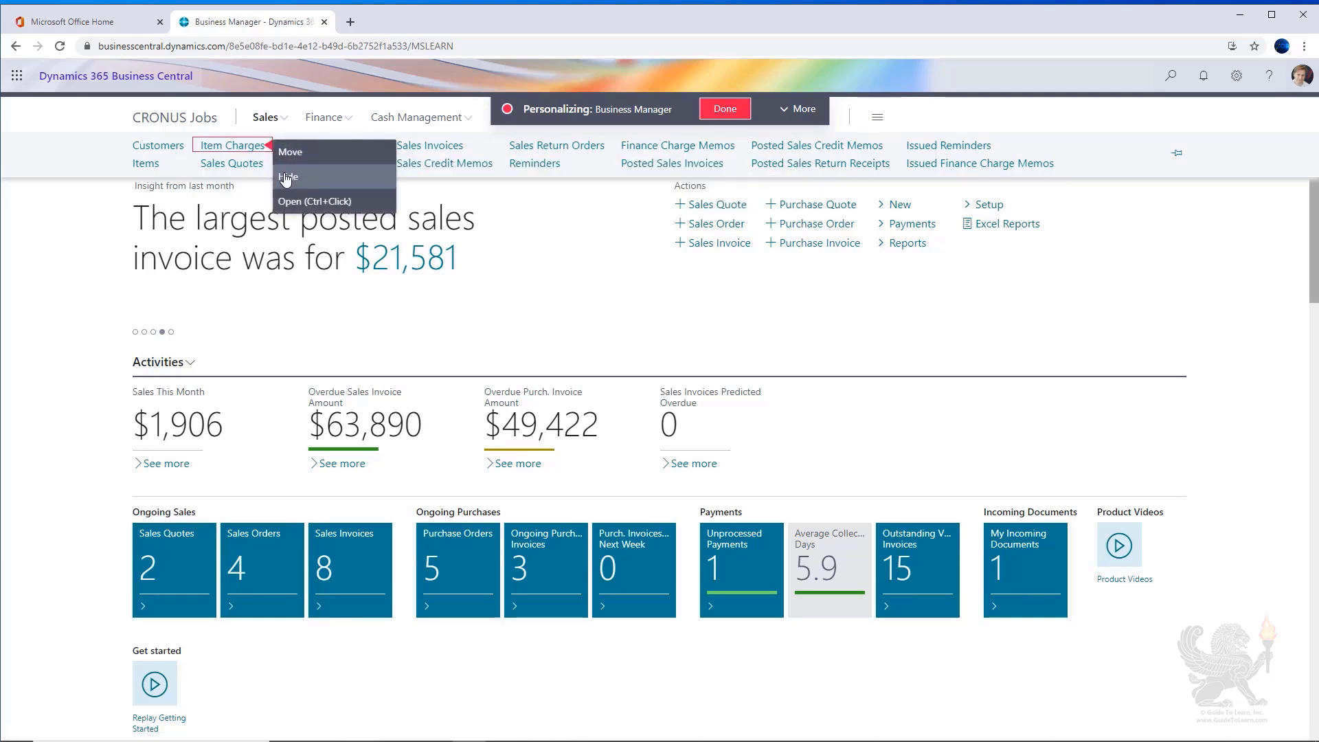
{"action": "left_click", "coordinate": [284, 170]}
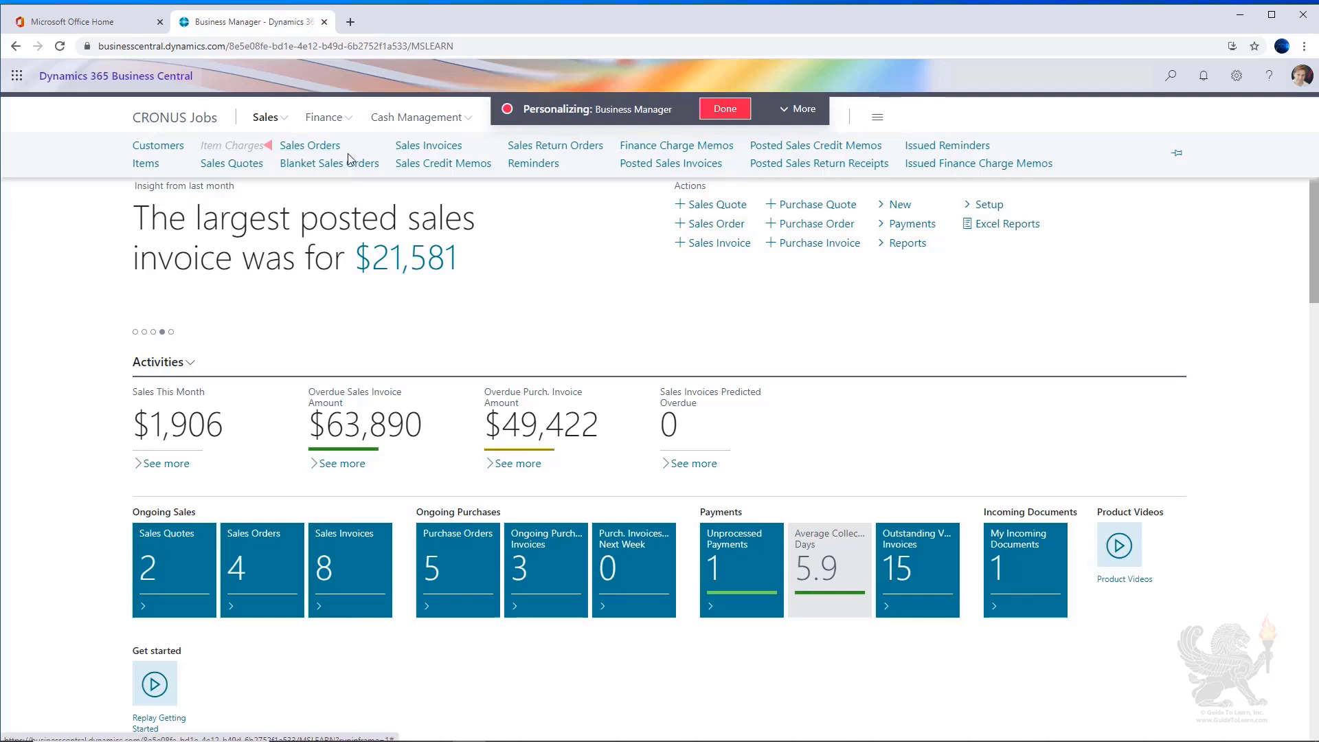
{"action": "left_click", "coordinate": [383, 165]}
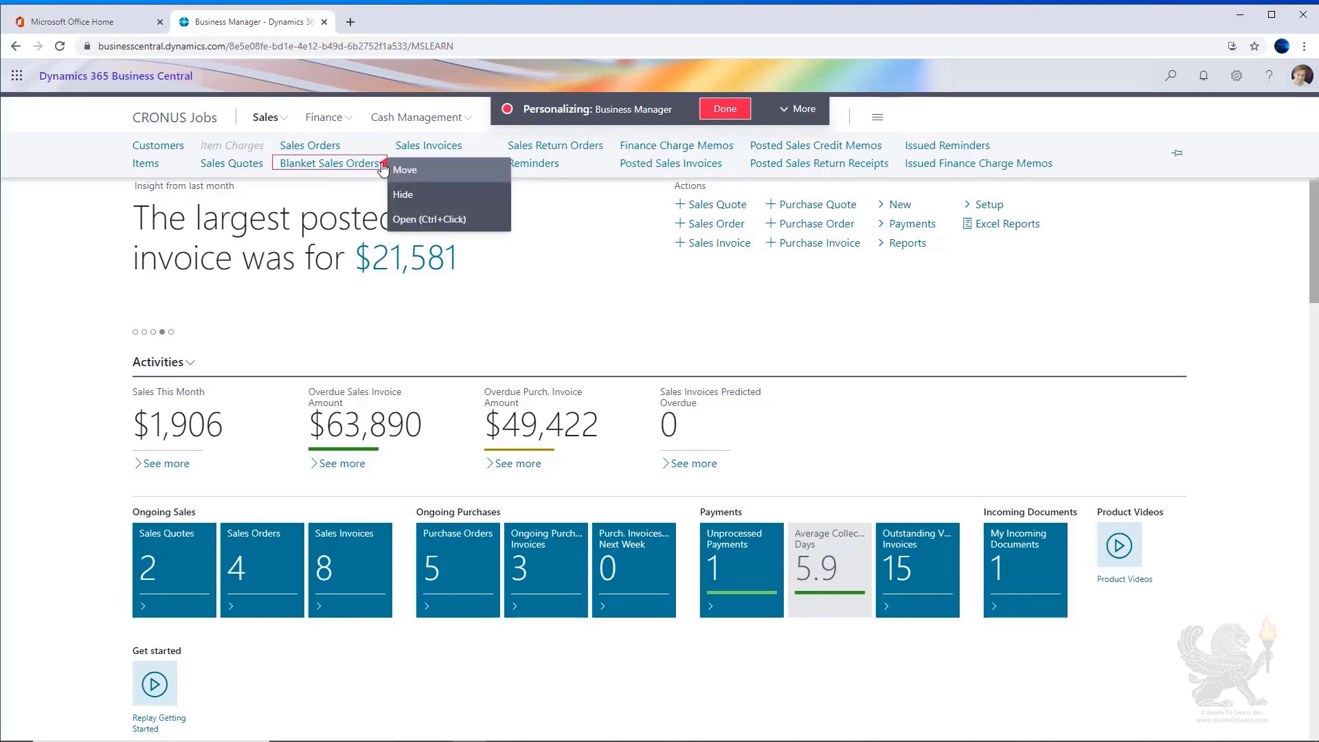
{"action": "left_click", "coordinate": [404, 196]}
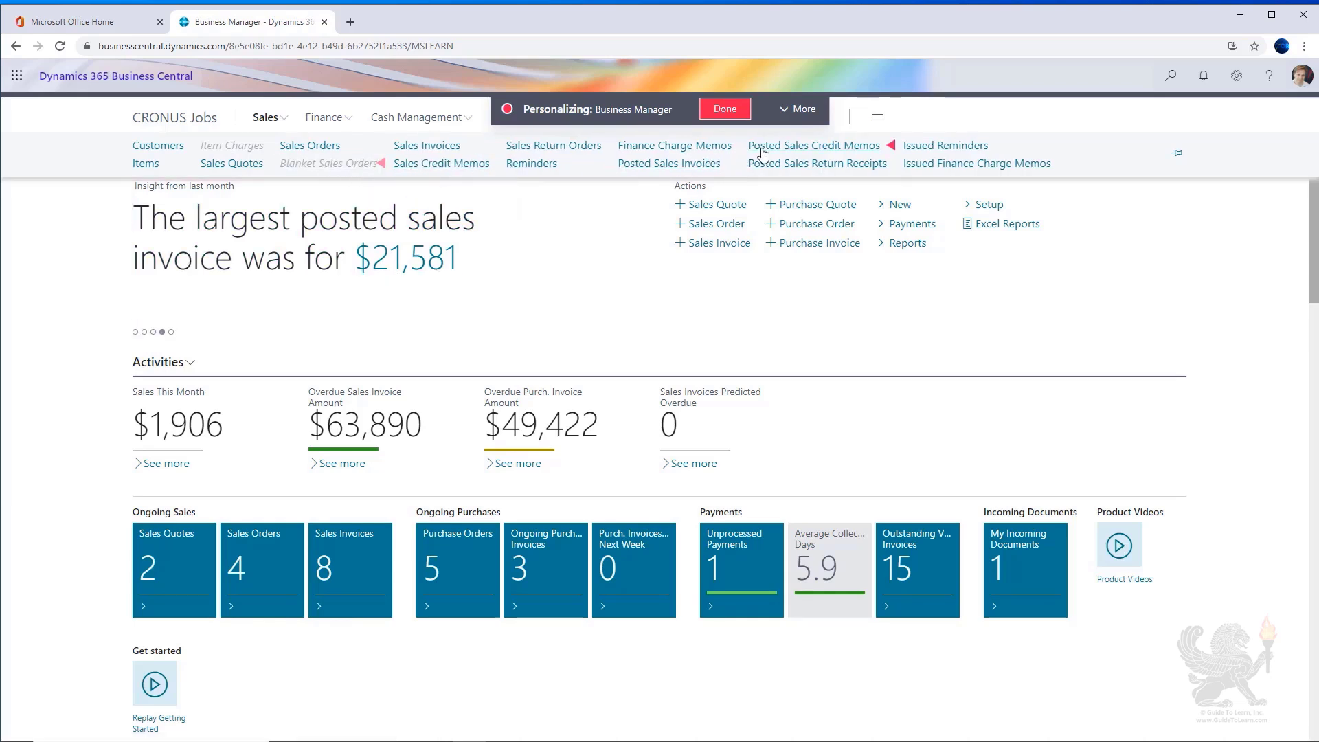
- Hide the Finance Charge Memos and Posted Sales Credit Memos links under the Sales menu
{"action": "left_click", "coordinate": [737, 149]}
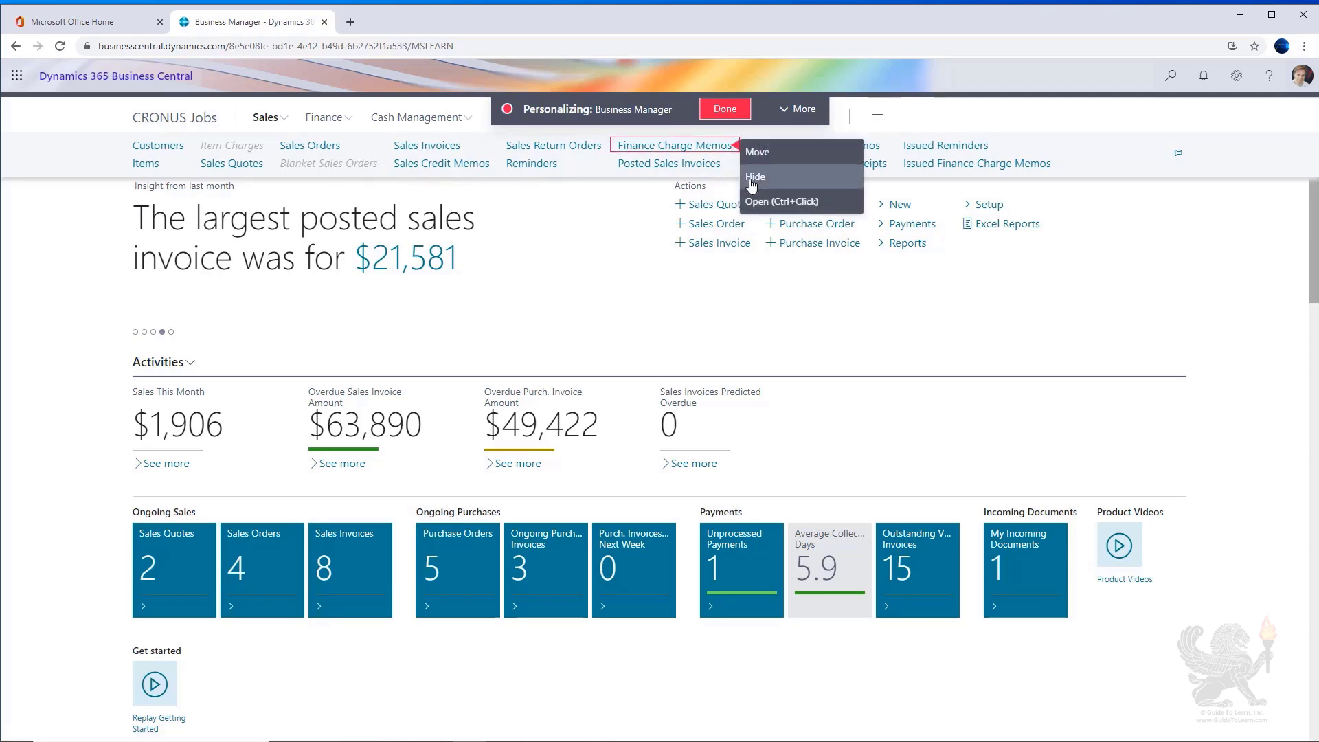
{"action": "left_click", "coordinate": [755, 174]}
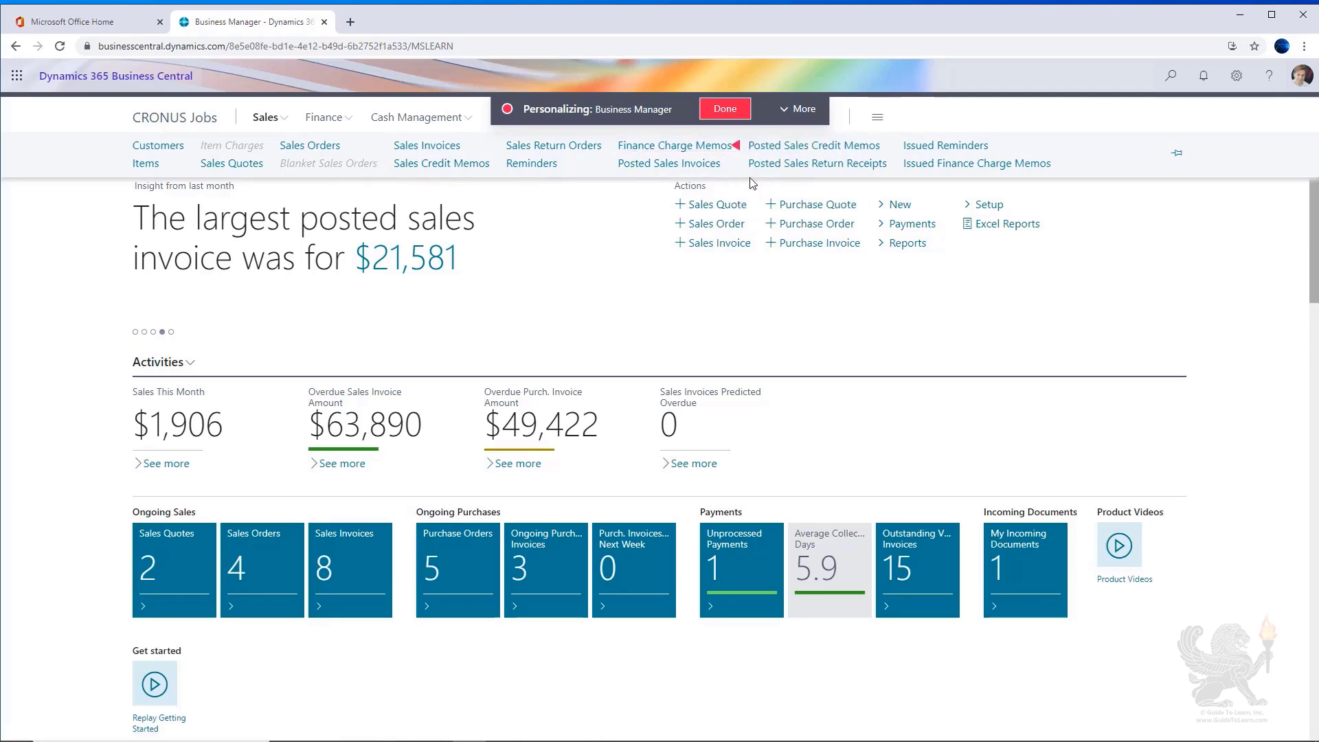
{"action": "left_click", "coordinate": [887, 145]}
{"action": "left_click", "coordinate": [900, 177]}
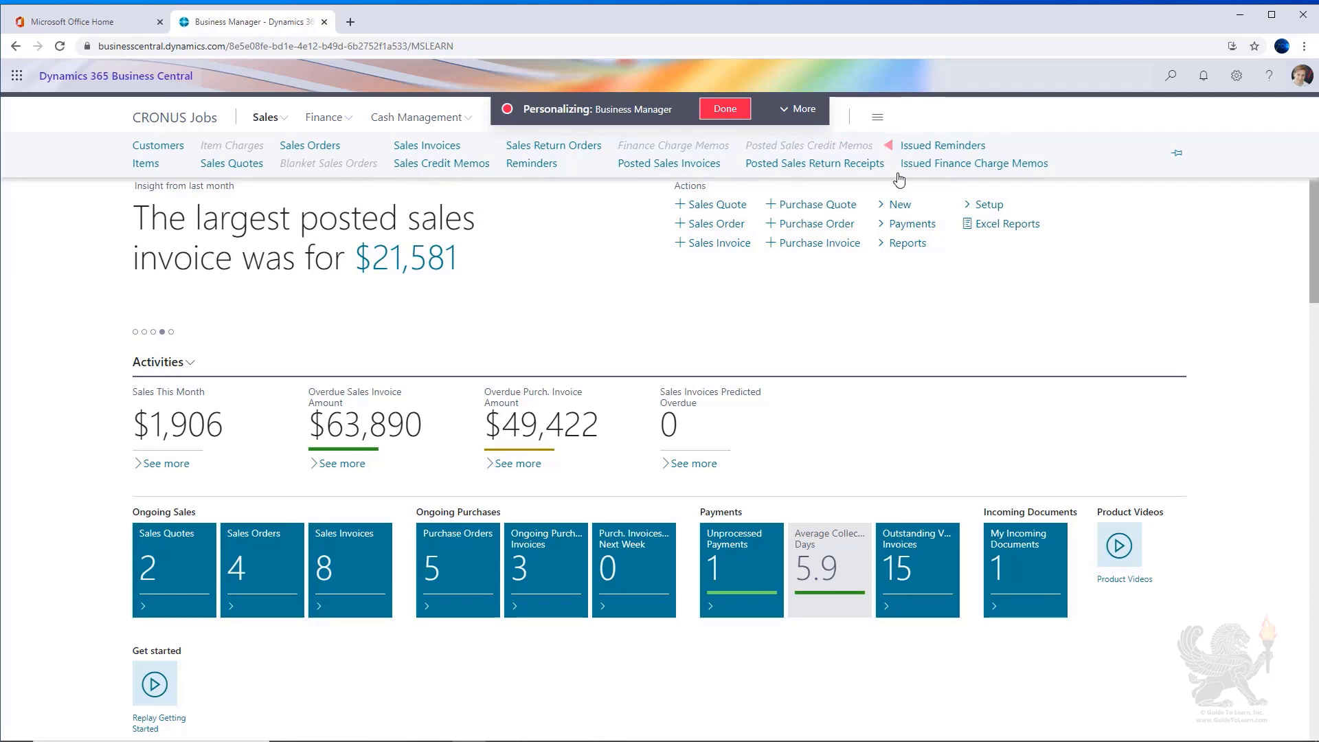
- Finish personalizing the Business Manager role center and check the links under the Sales menu
{"action": "left_click", "coordinate": [723, 110]}
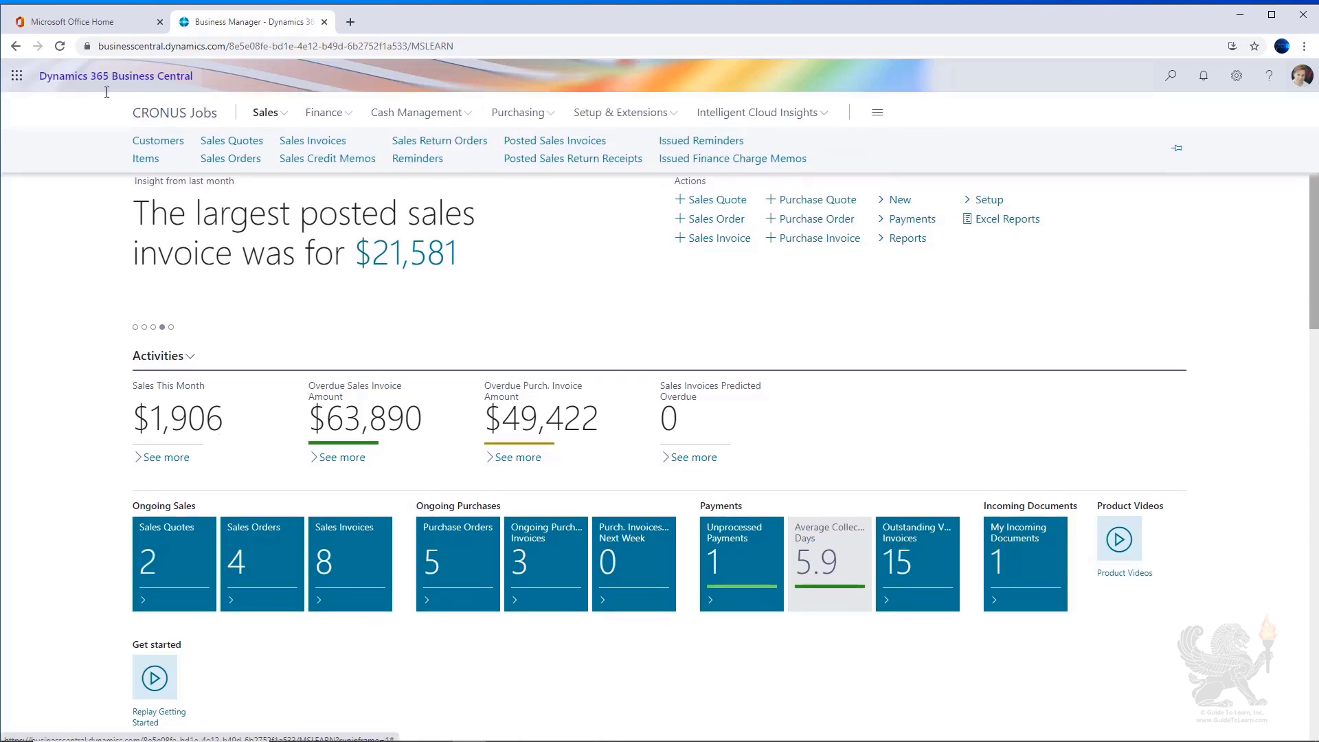
{"action": "left_click", "coordinate": [282, 115]}
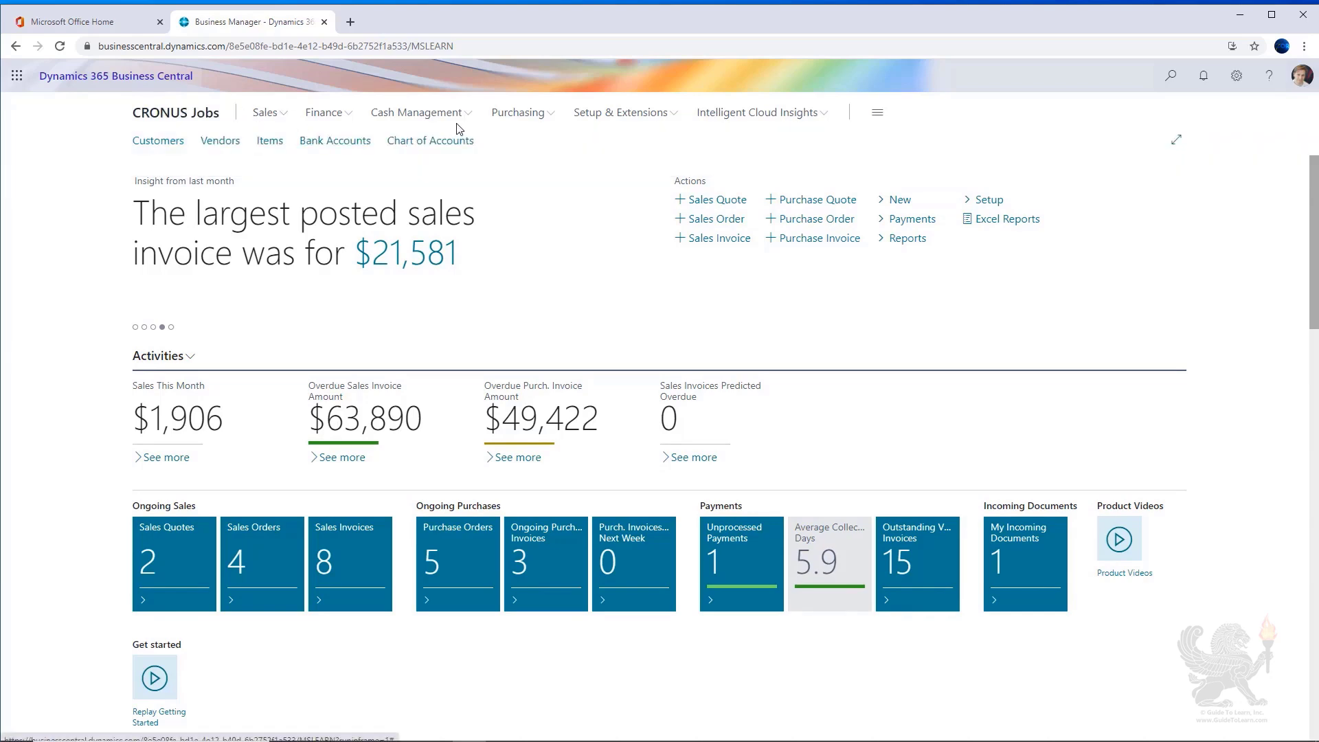
{"action": "left_click", "coordinate": [284, 116]}
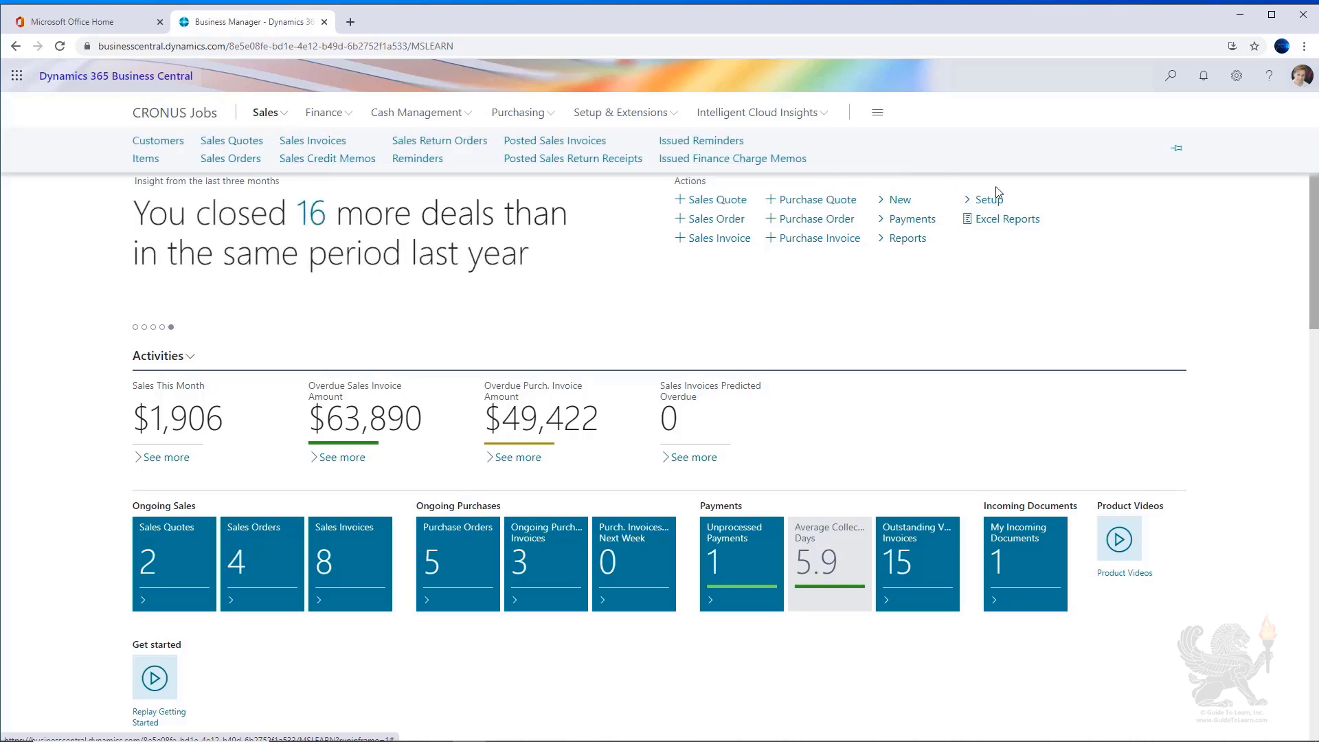
- Reopen personalization and show the hidden Item Charges and Blanket Sales Orders links under Sales again
{"action": "left_click", "coordinate": [1237, 81]}
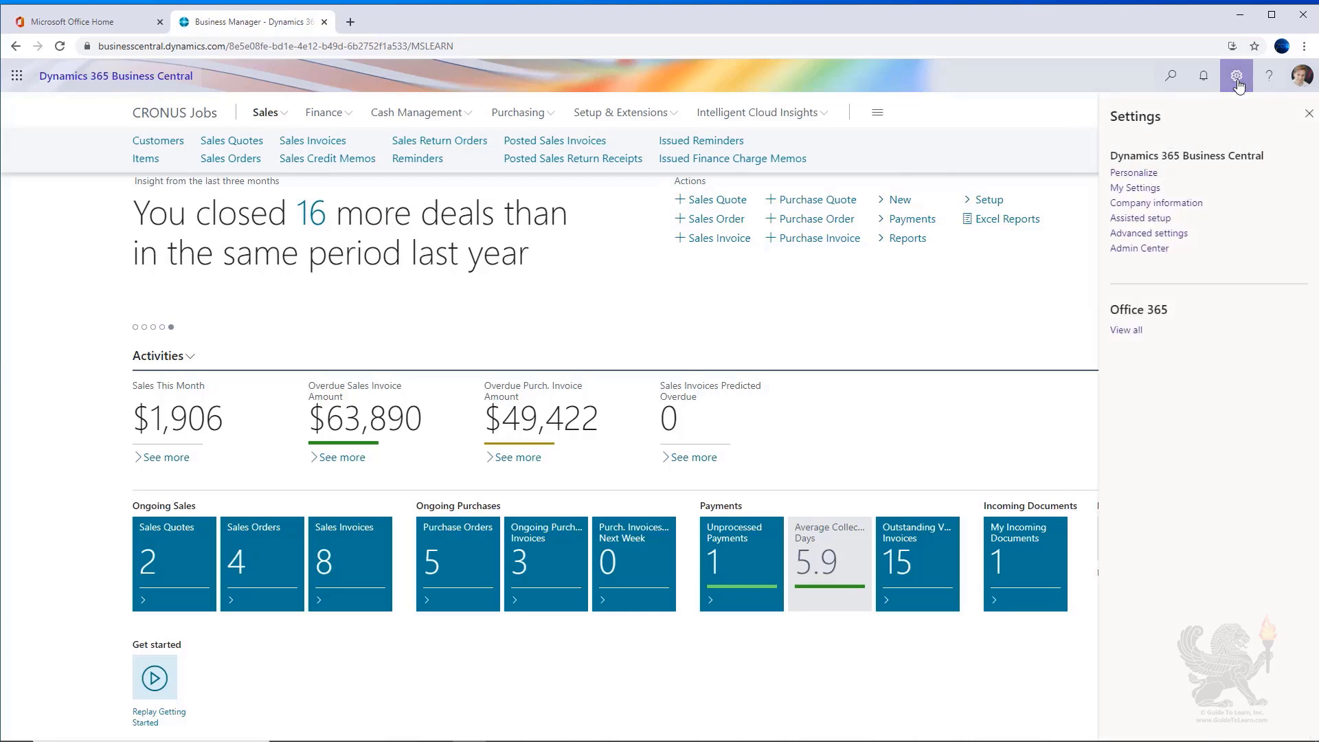
{"action": "left_click", "coordinate": [1140, 180]}
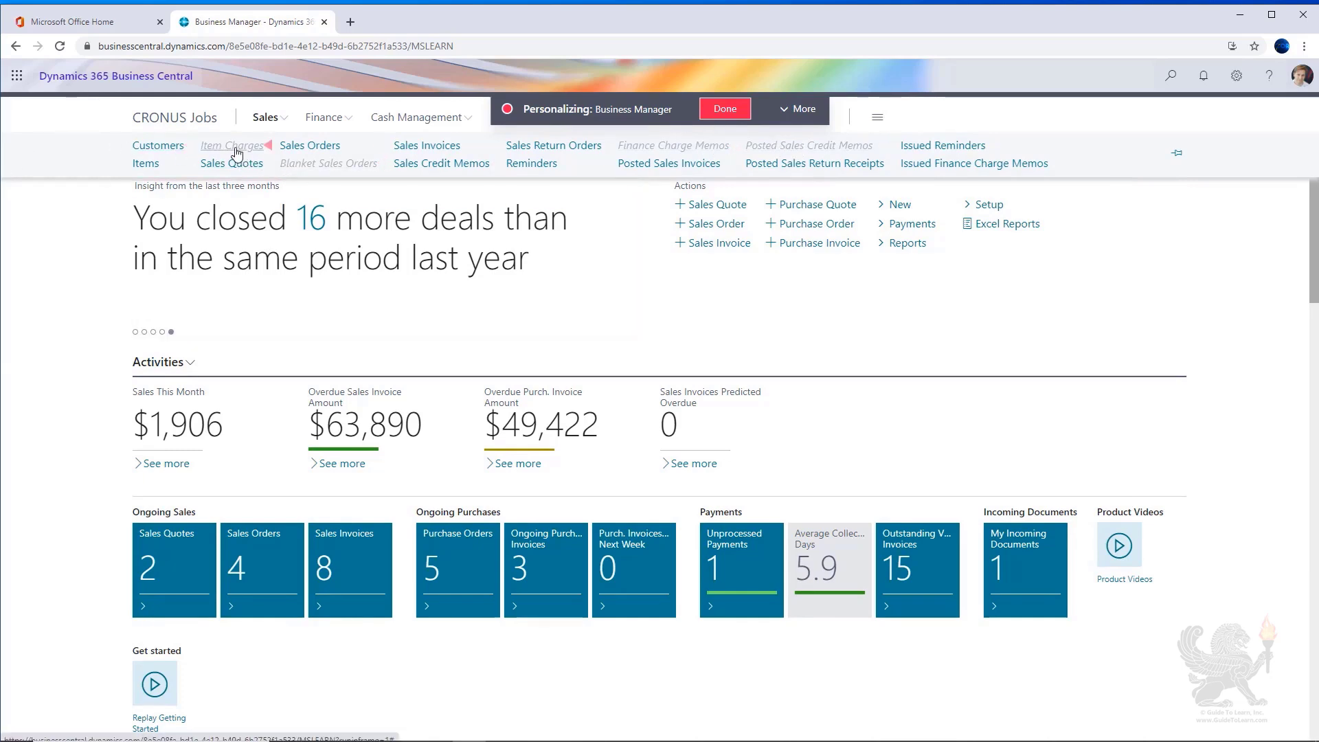
{"action": "left_click", "coordinate": [269, 150]}
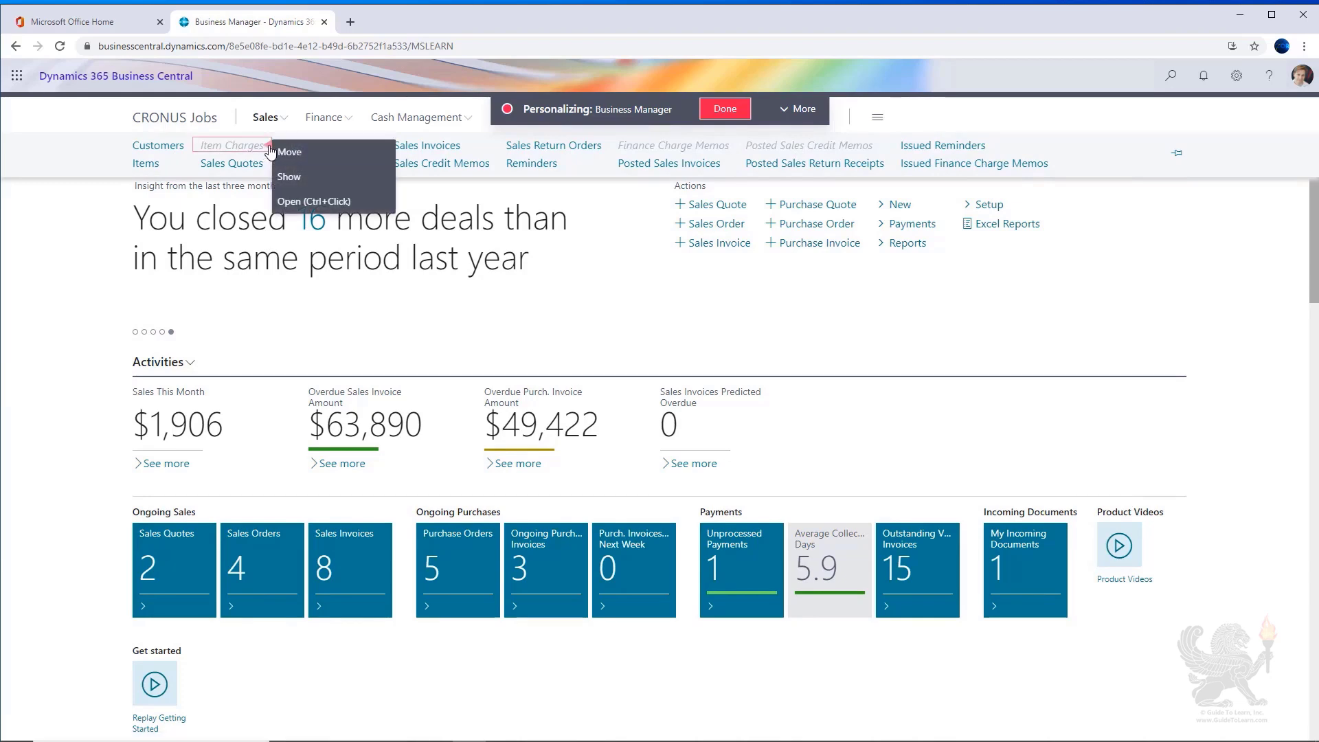
{"action": "left_click", "coordinate": [286, 180]}
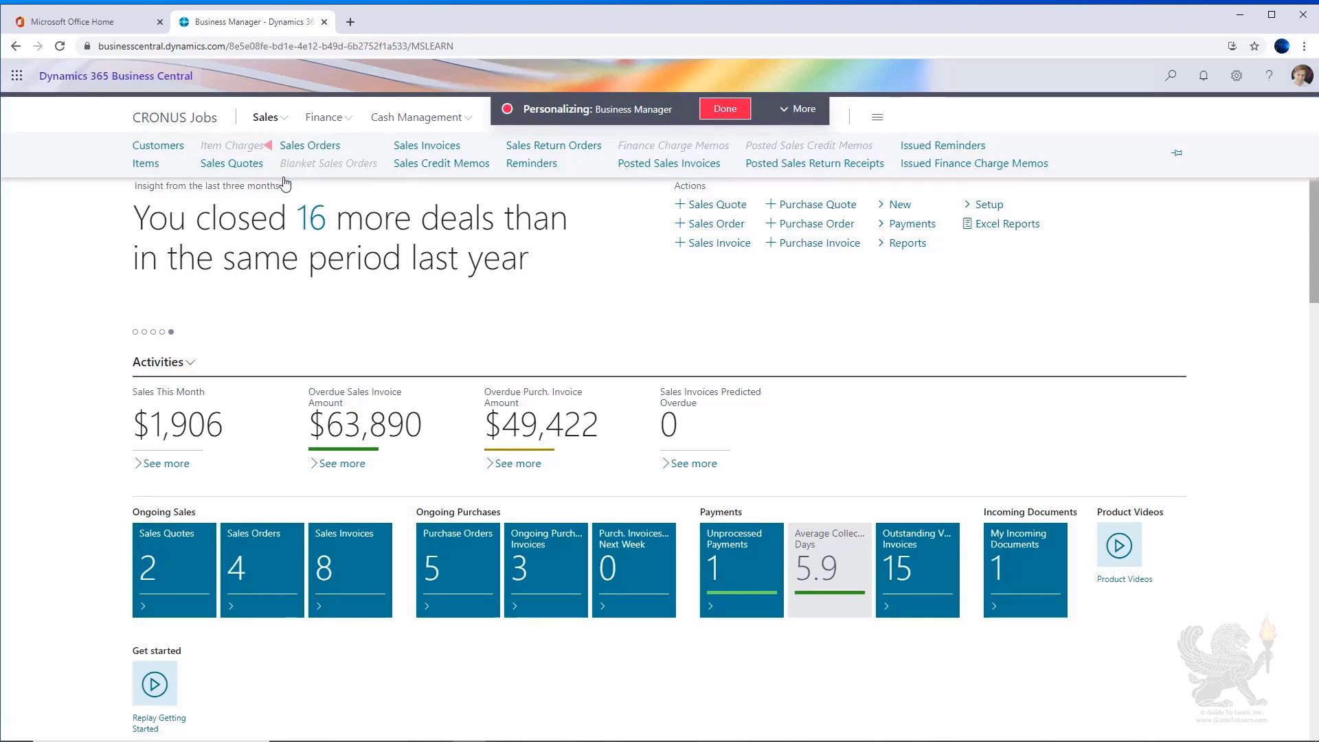
{"action": "left_click", "coordinate": [381, 169]}
{"action": "left_click", "coordinate": [399, 199]}
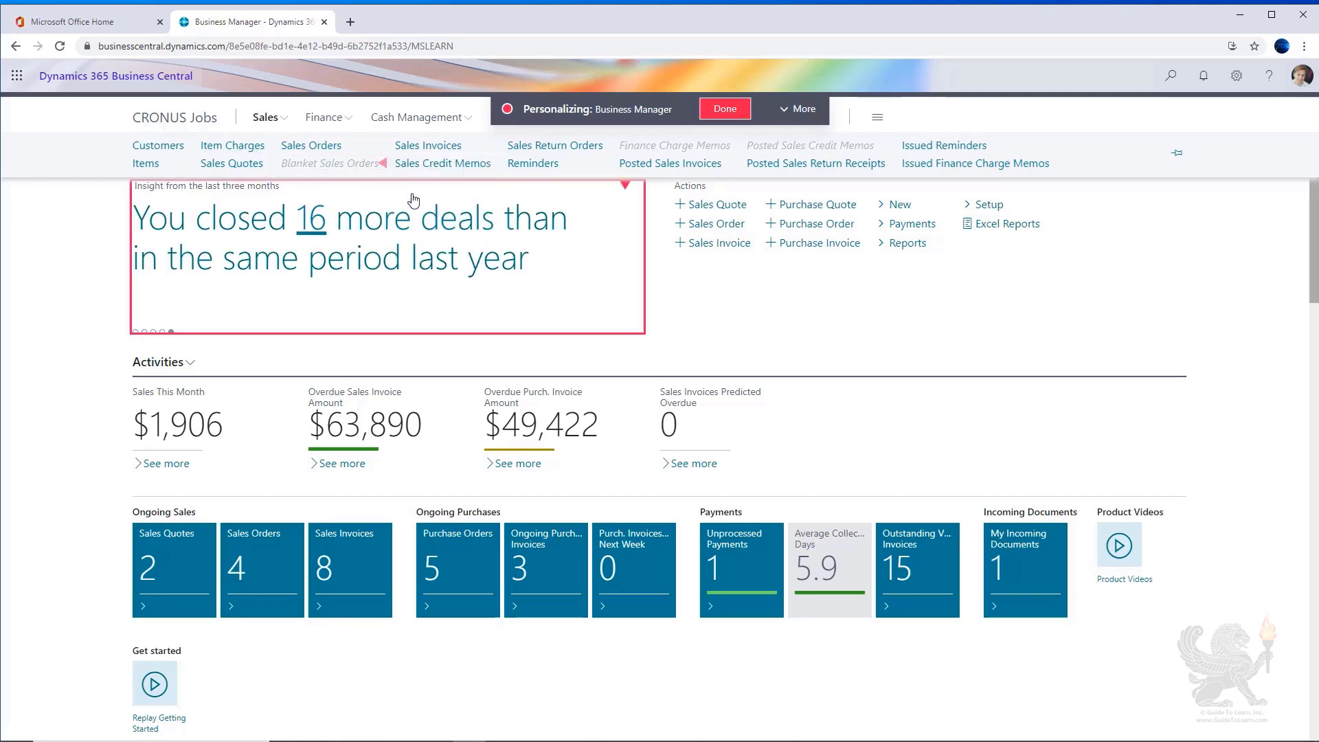
- Show the hidden Finance Charge Memos and Posted Sales Credit Memos links under Sales again
{"action": "left_click", "coordinate": [737, 145]}
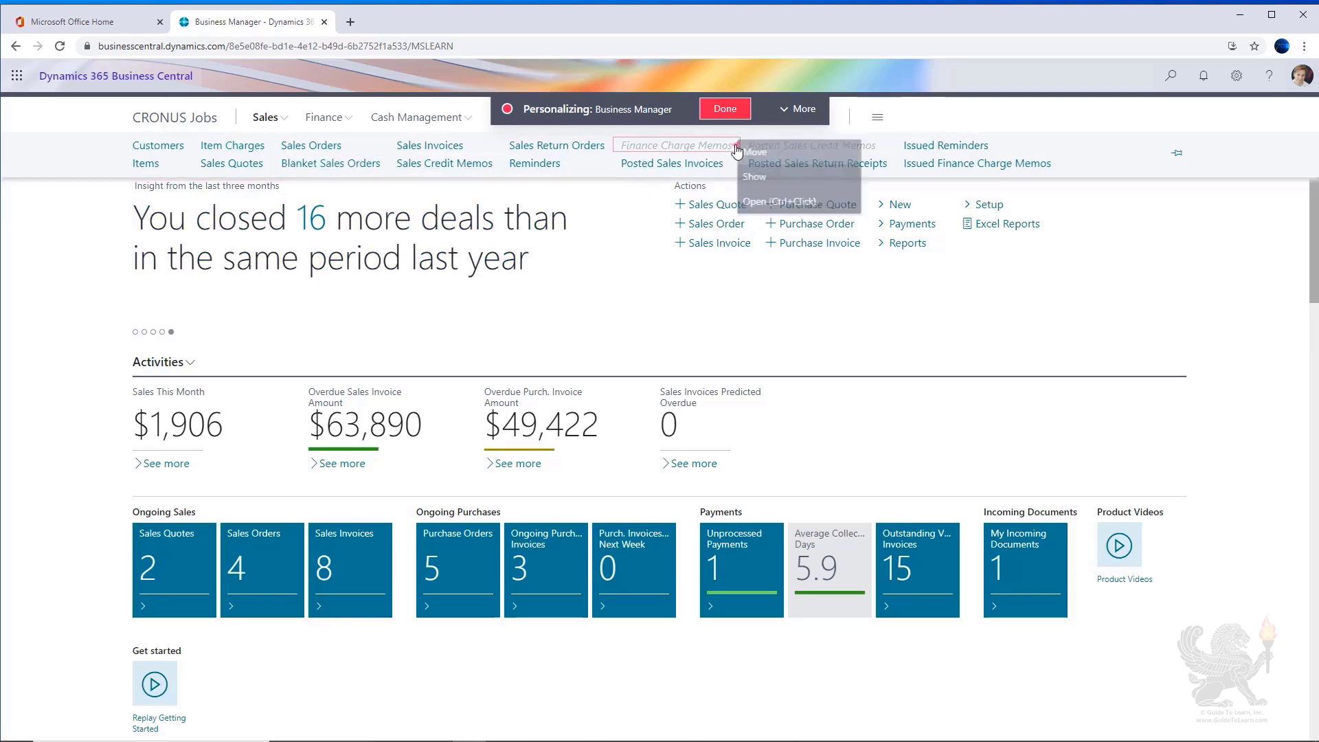
{"action": "left_click", "coordinate": [754, 177]}
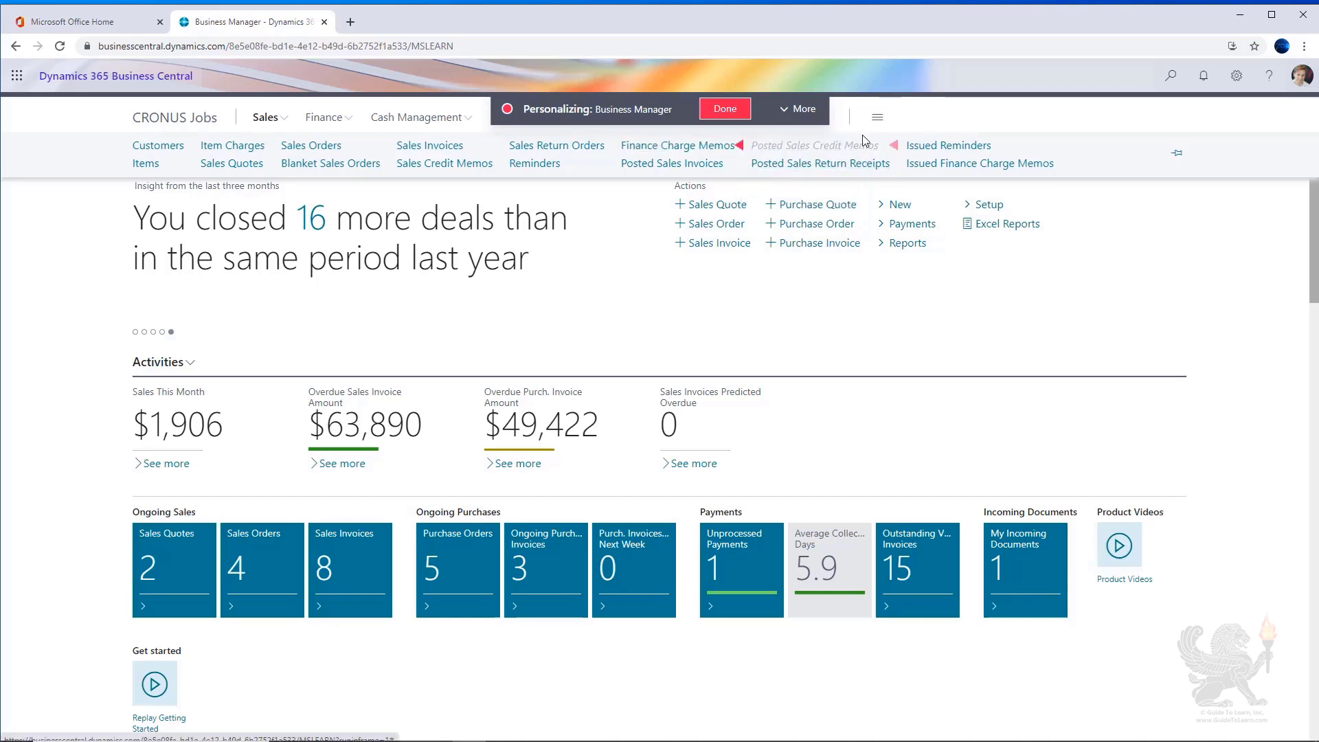
{"action": "left_click", "coordinate": [894, 146]}
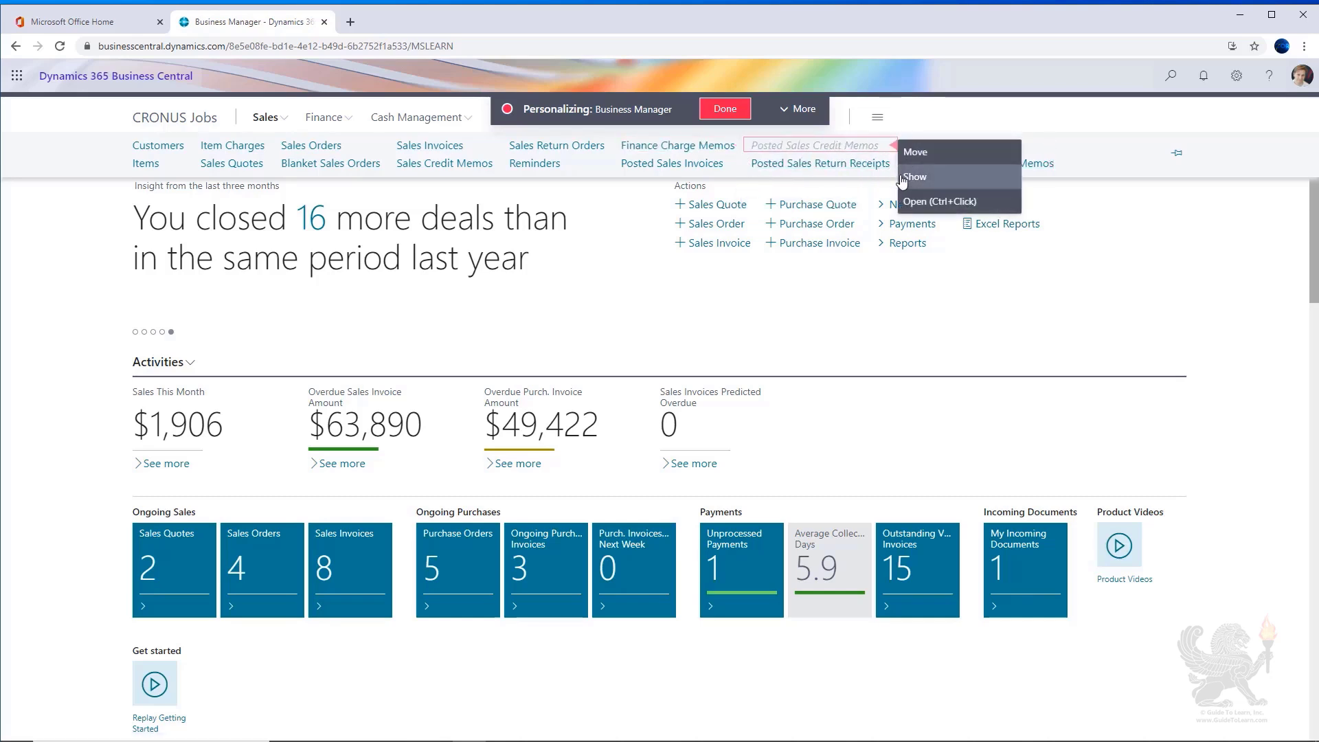
{"action": "left_click", "coordinate": [900, 177]}
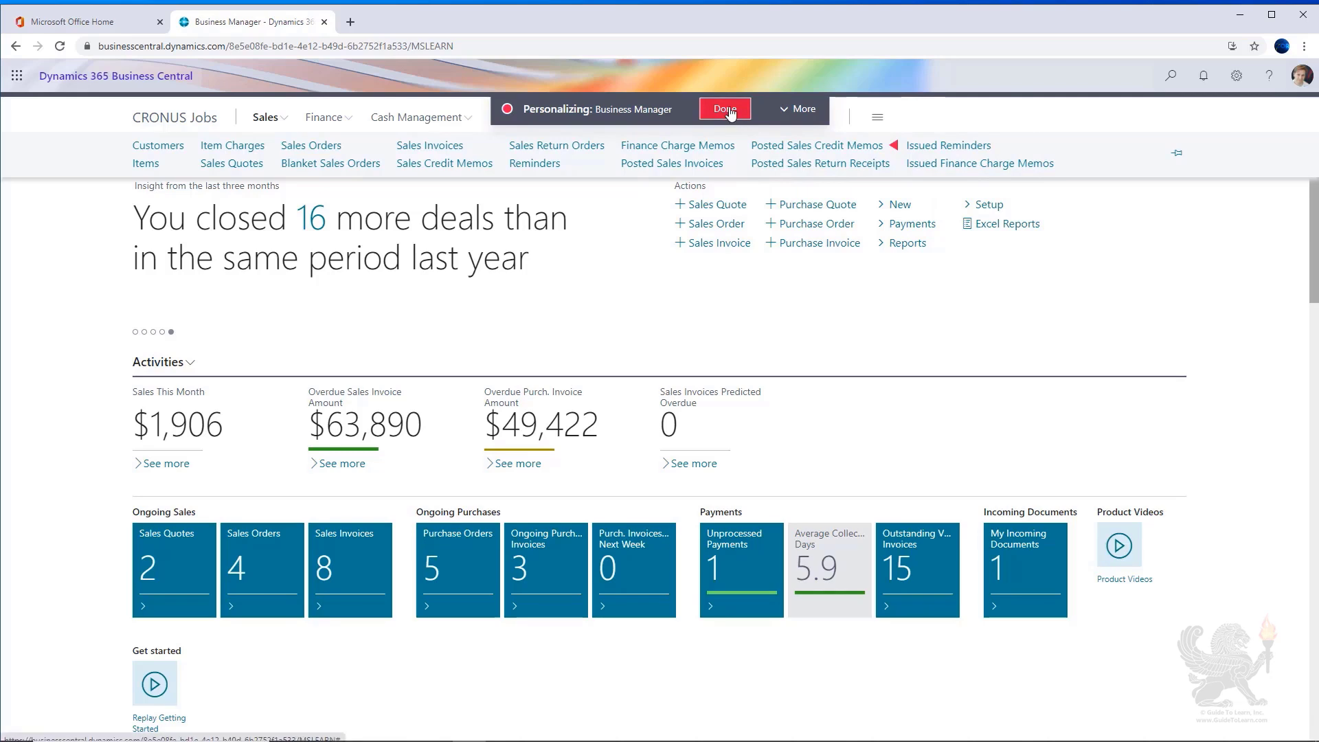
- Display the additional personalization options, try placing the headline part in the Insights section, and return it above Activities
{"action": "left_click", "coordinate": [780, 112]}
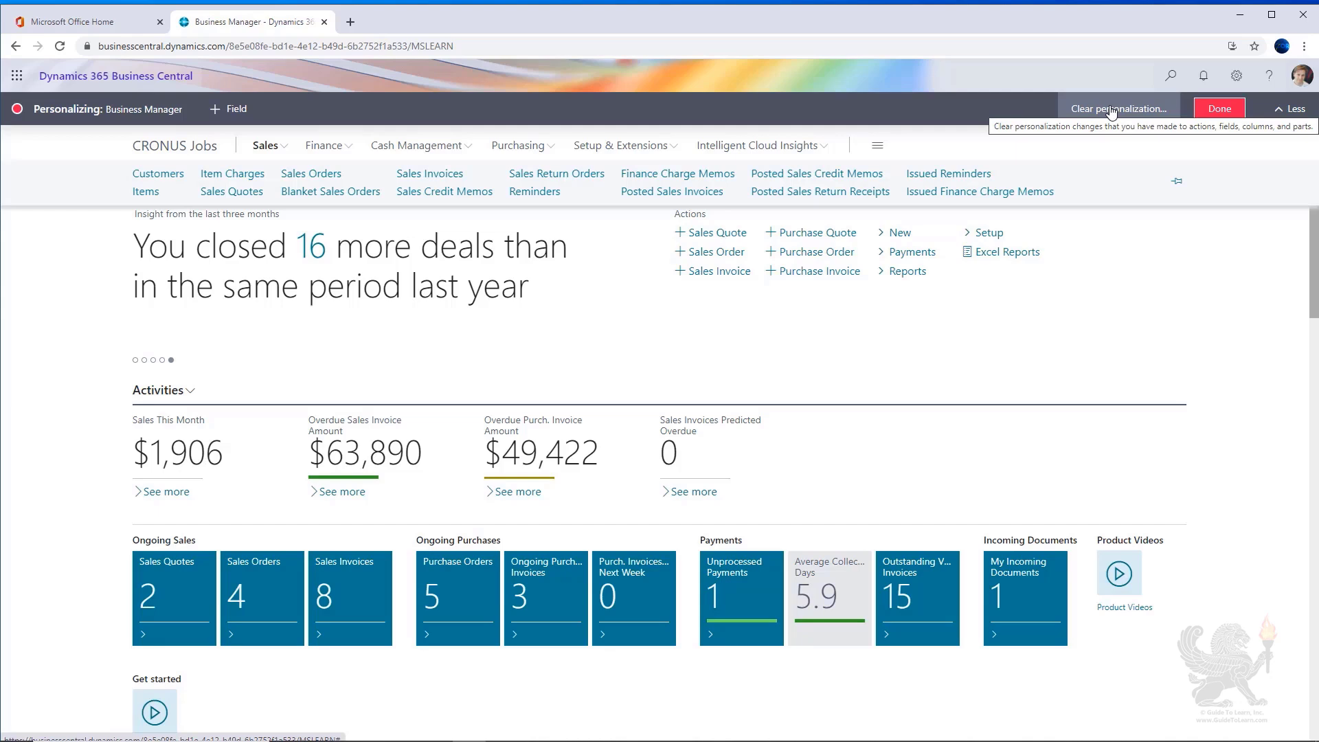
{"action": "left_click", "coordinate": [1219, 110]}
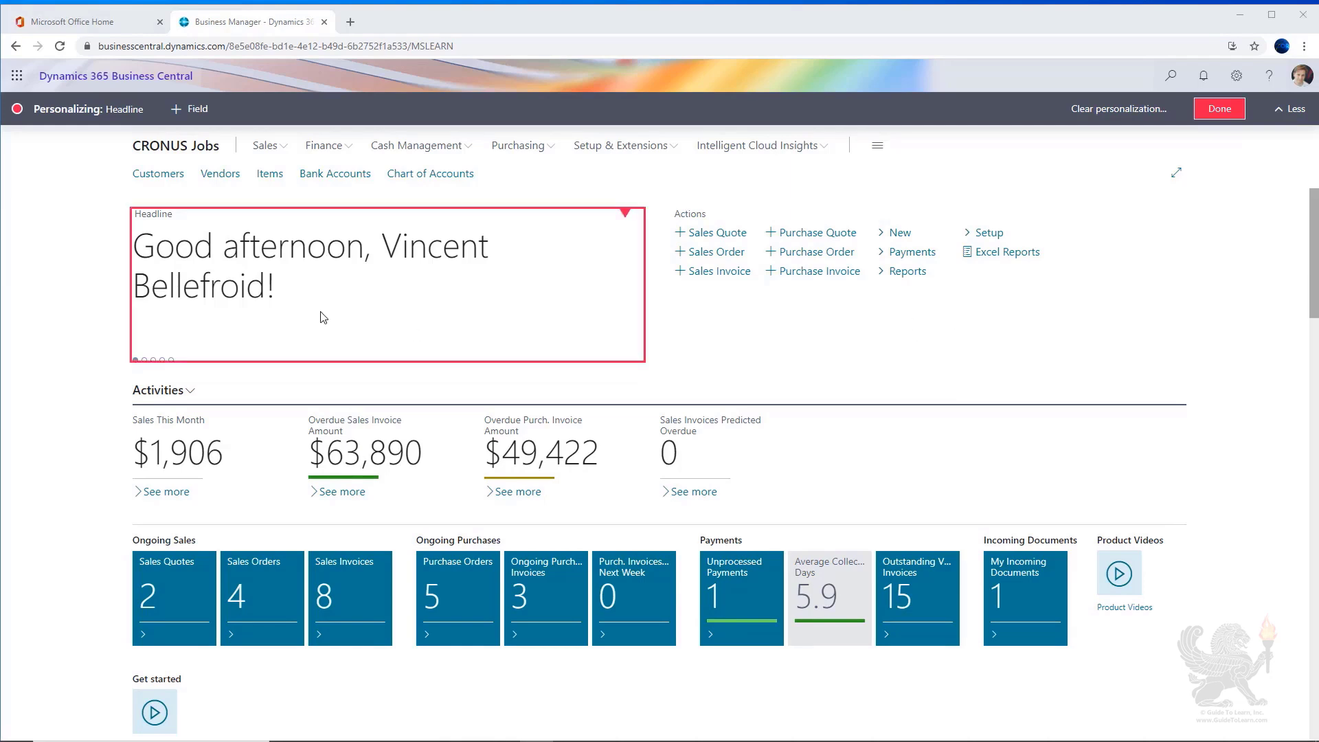
{"action": "left_click", "coordinate": [625, 215]}
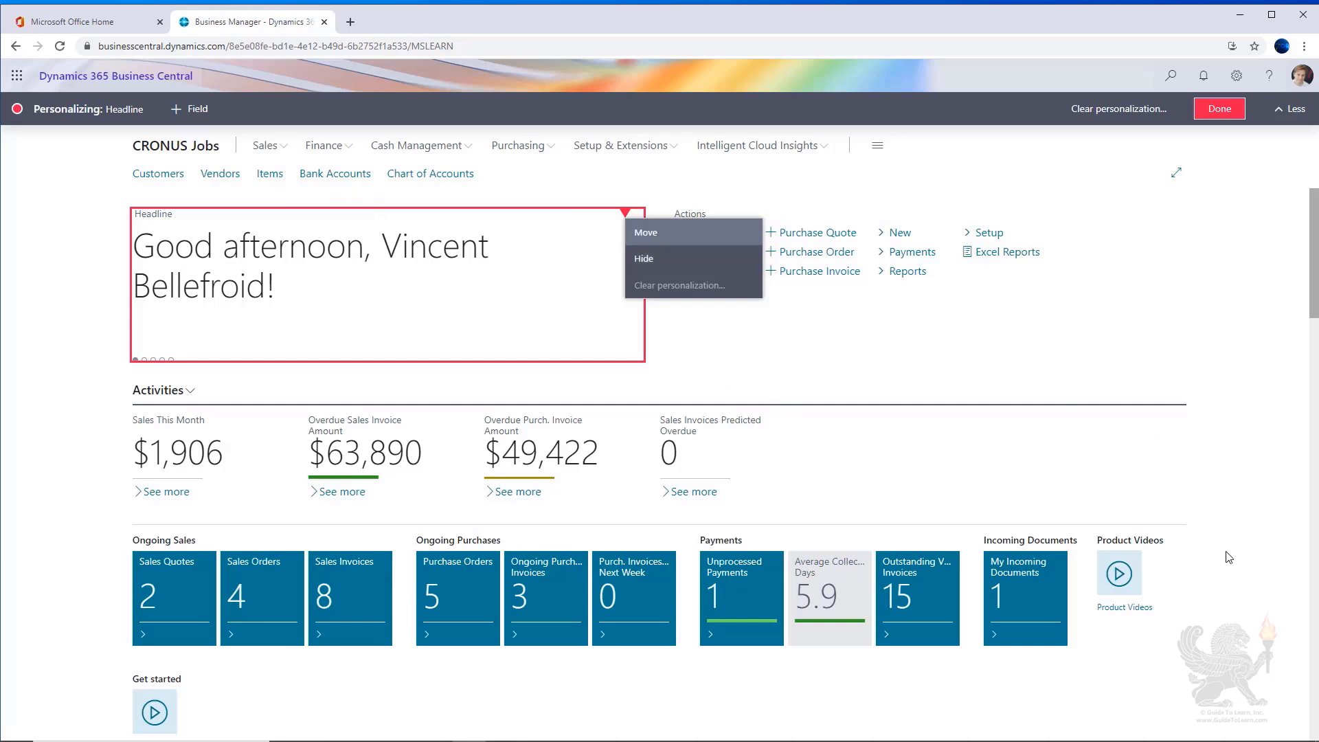
{"action": "left_click", "coordinate": [597, 259]}
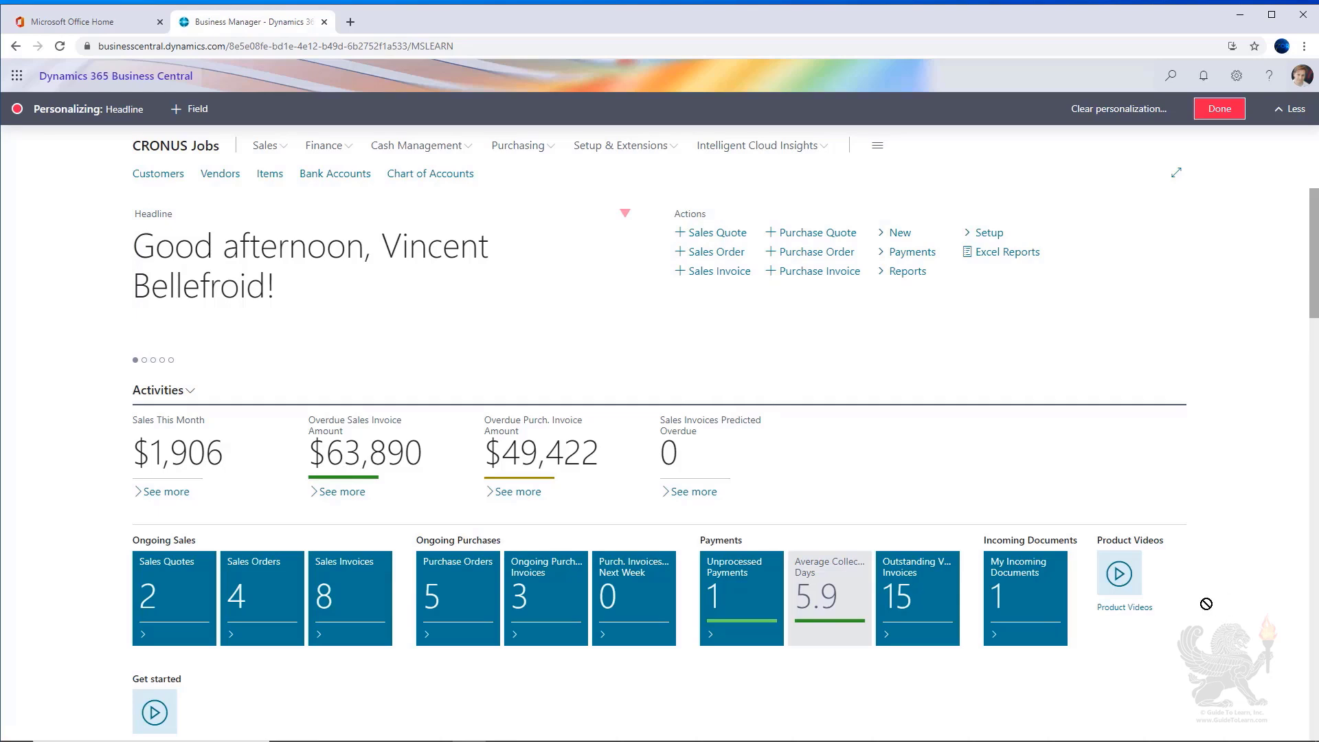
{"action": "scroll", "coordinate": [41, 365], "scroll_direction": "down", "scroll_amount": 7}
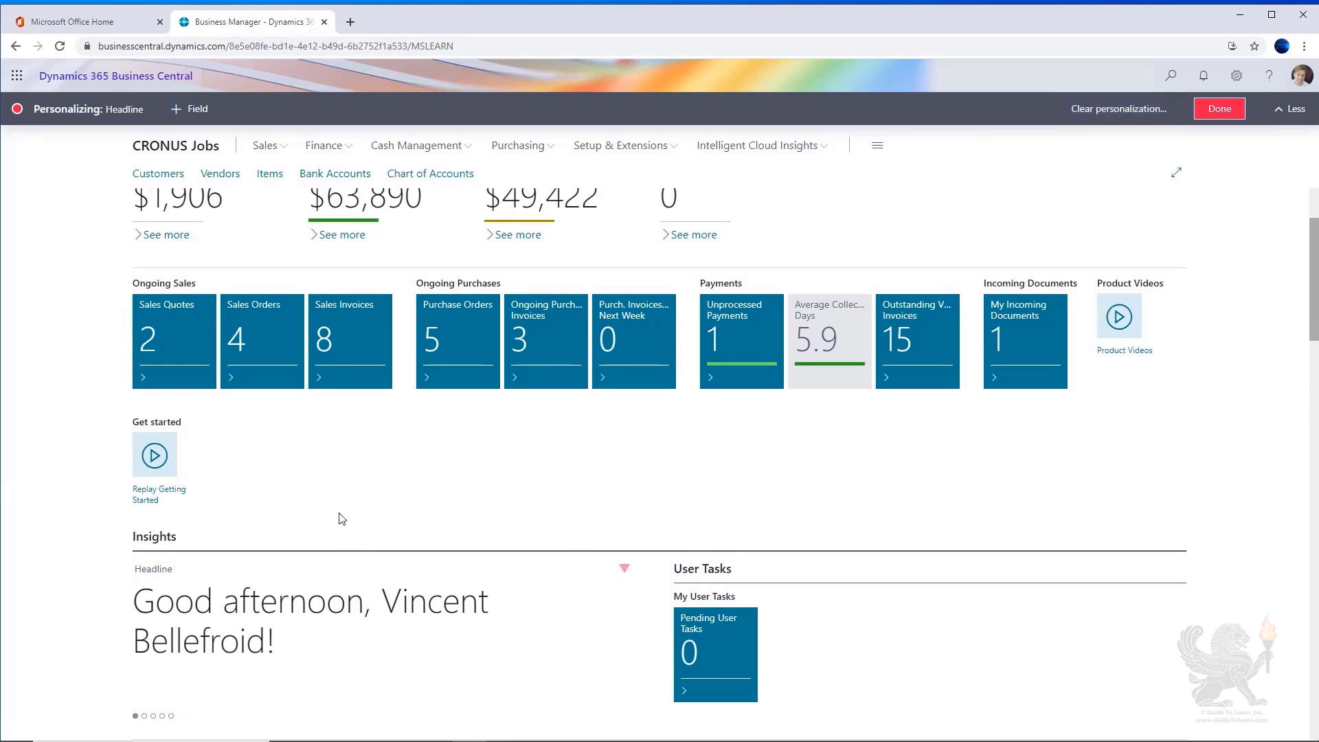
{"action": "scroll", "coordinate": [134, 202], "scroll_direction": "up", "scroll_amount": 2}
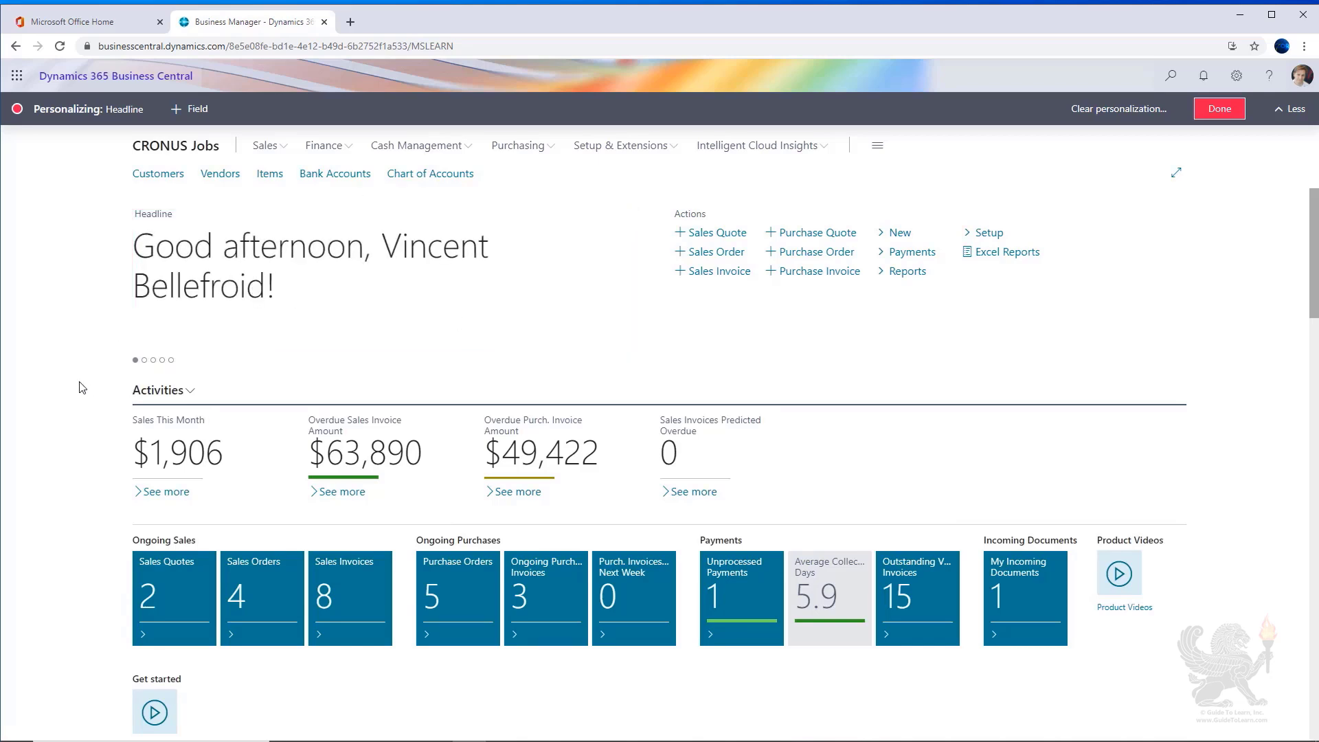
- Hide the Sales Quote action in the Actions area and show it again
{"action": "left_click", "coordinate": [760, 235]}
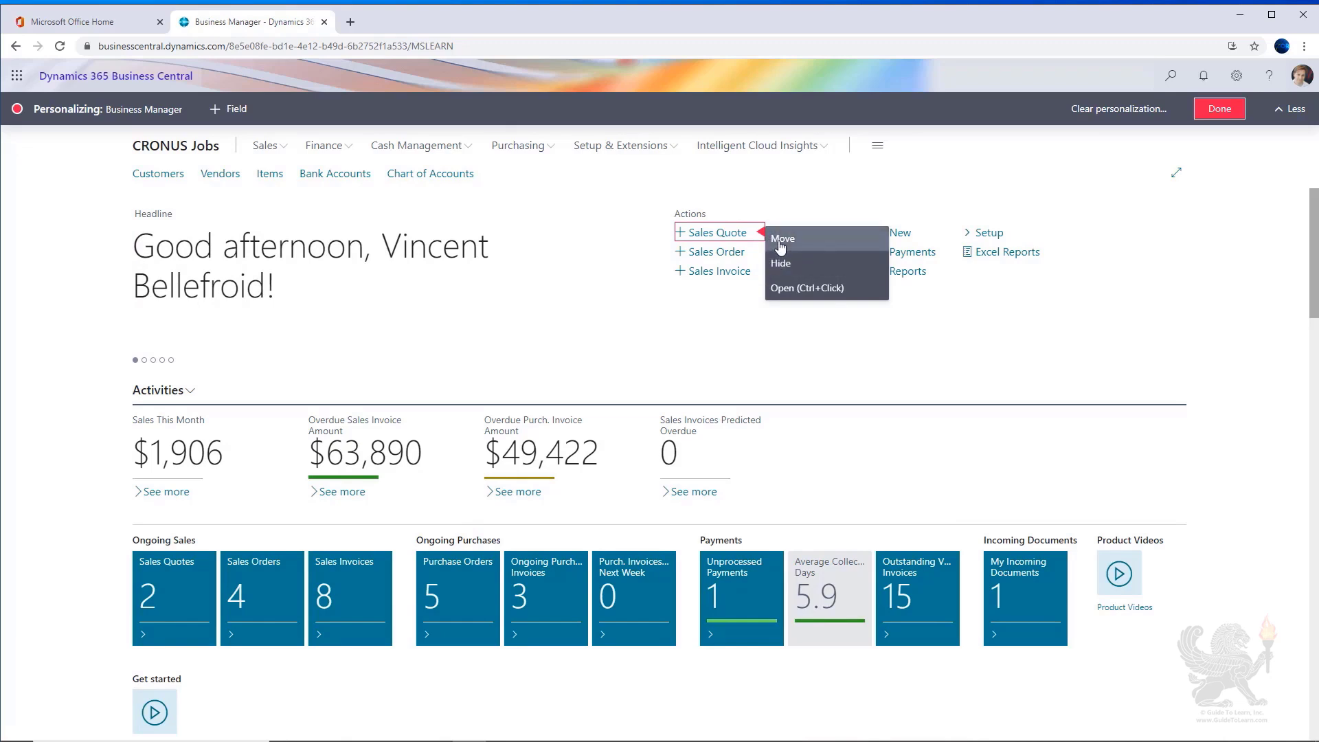
{"action": "left_click", "coordinate": [782, 240]}
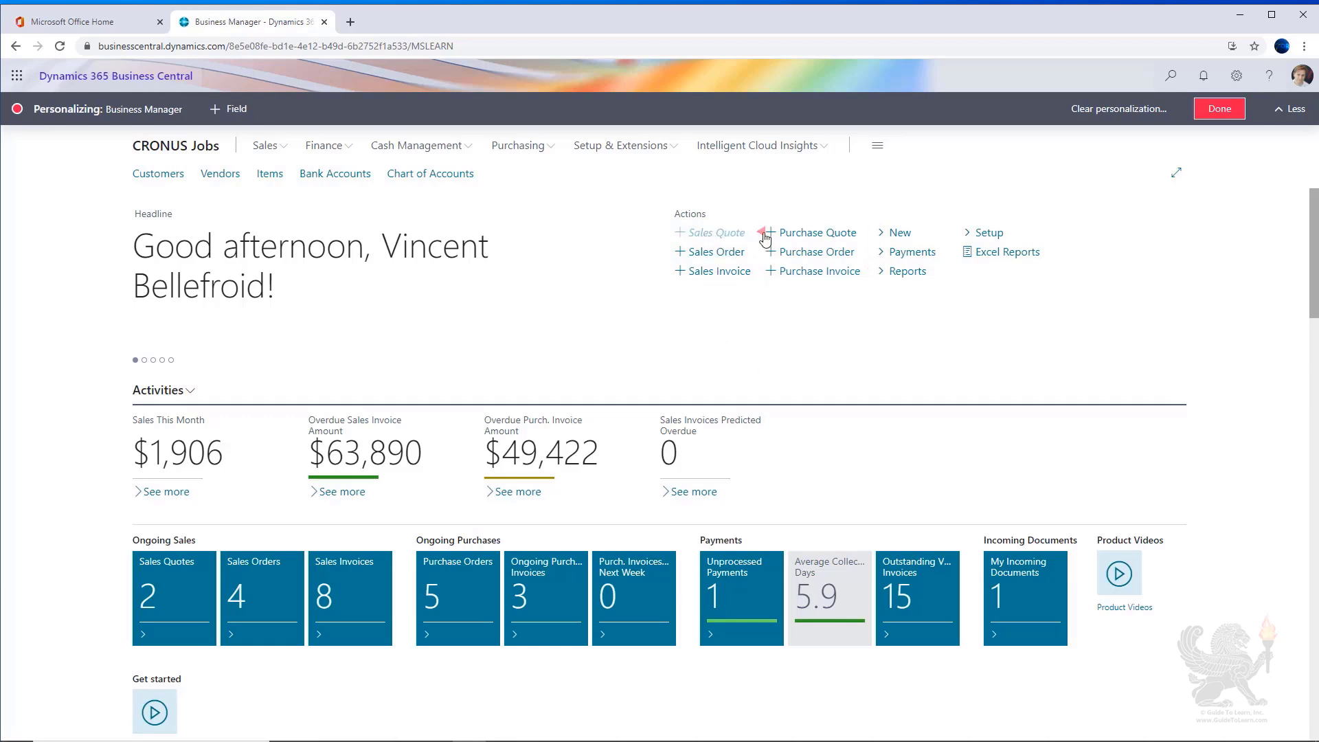
{"action": "left_click", "coordinate": [780, 265]}
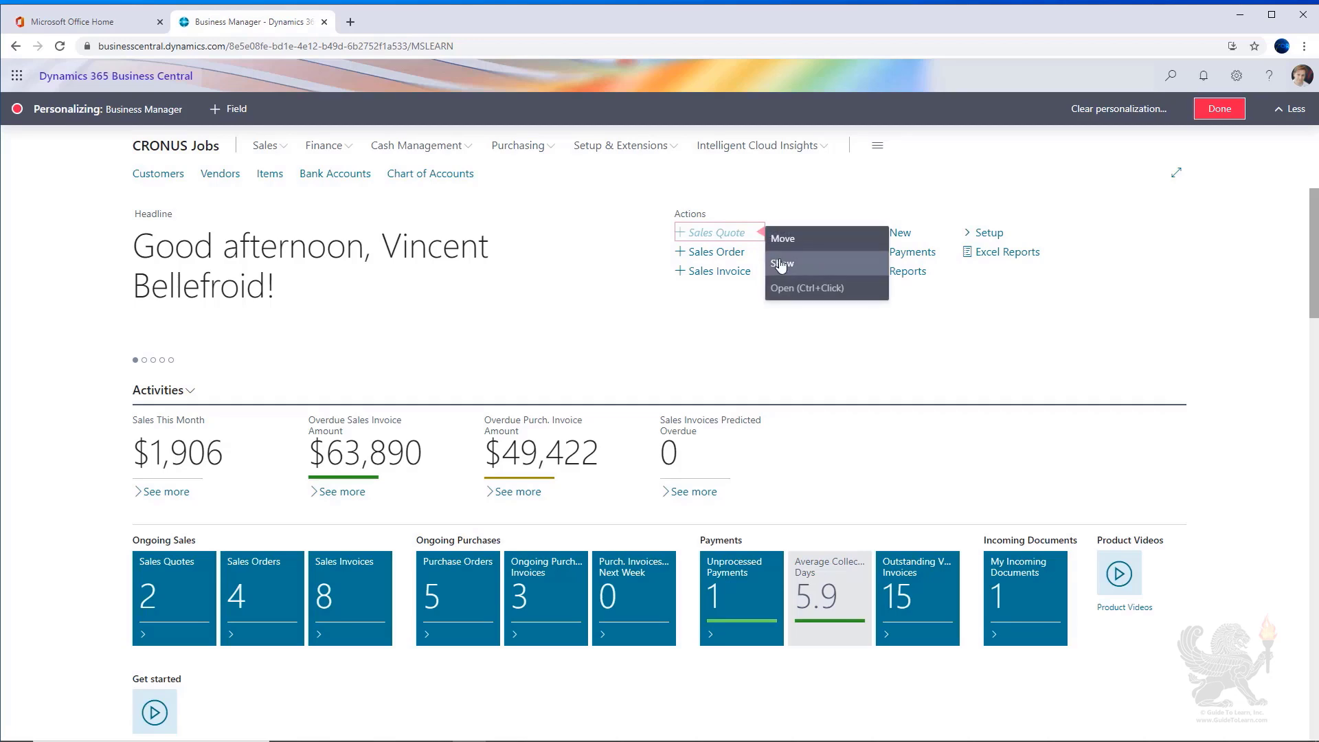
{"action": "left_click", "coordinate": [781, 265]}
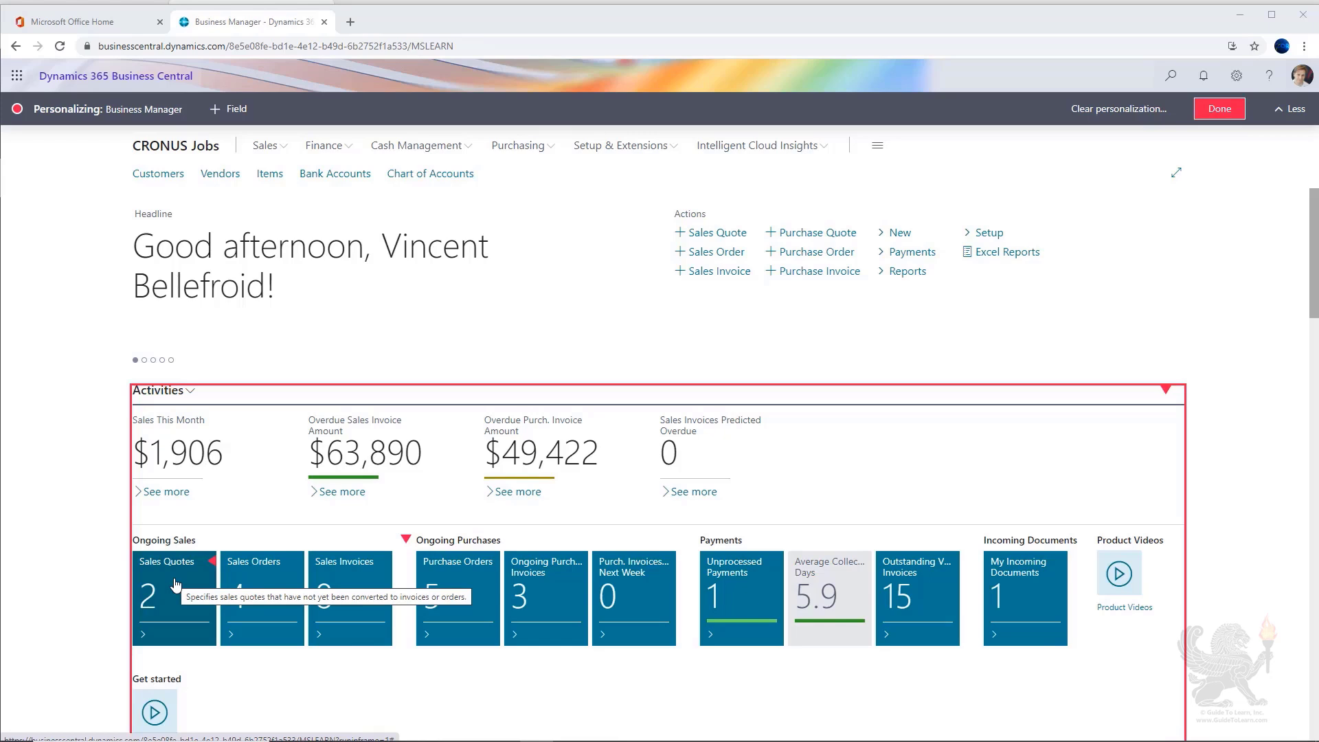
- Hide the entire Activities part on the role center
{"action": "left_click", "coordinate": [1166, 393]}
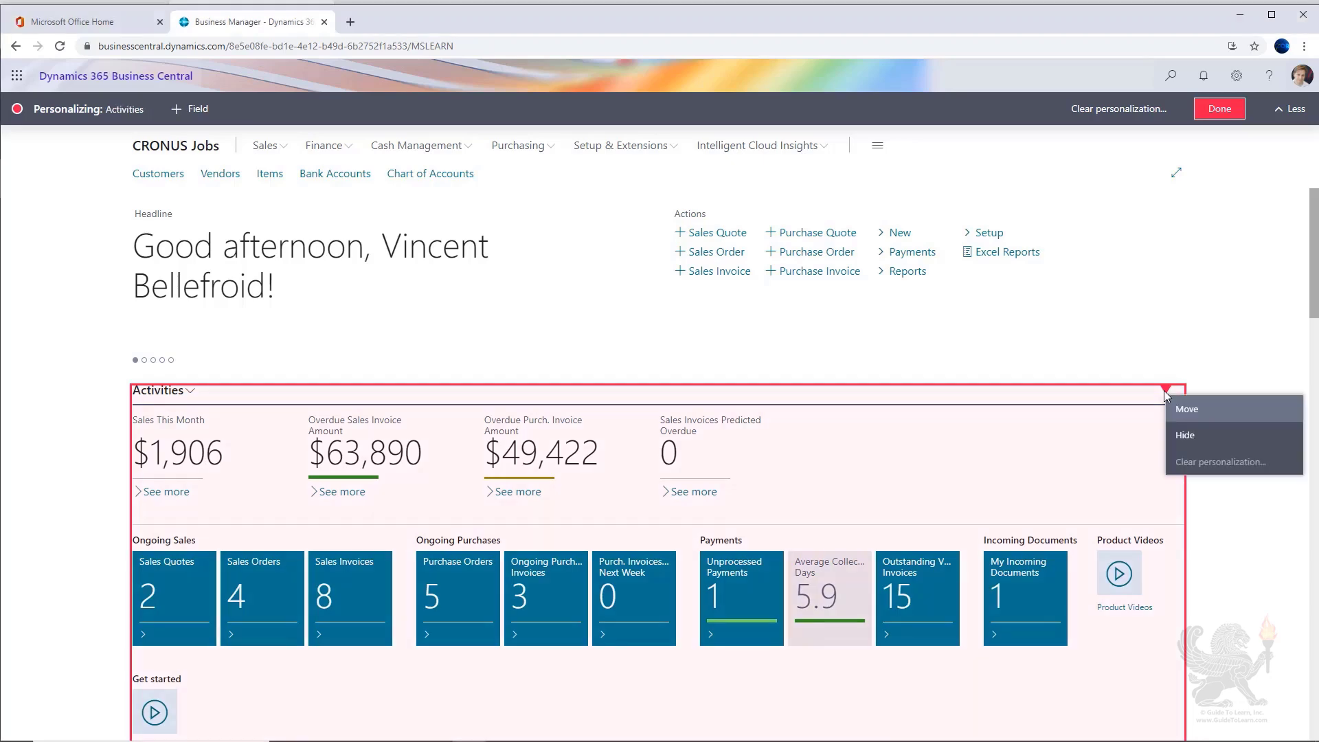
{"action": "left_click", "coordinate": [1185, 437]}
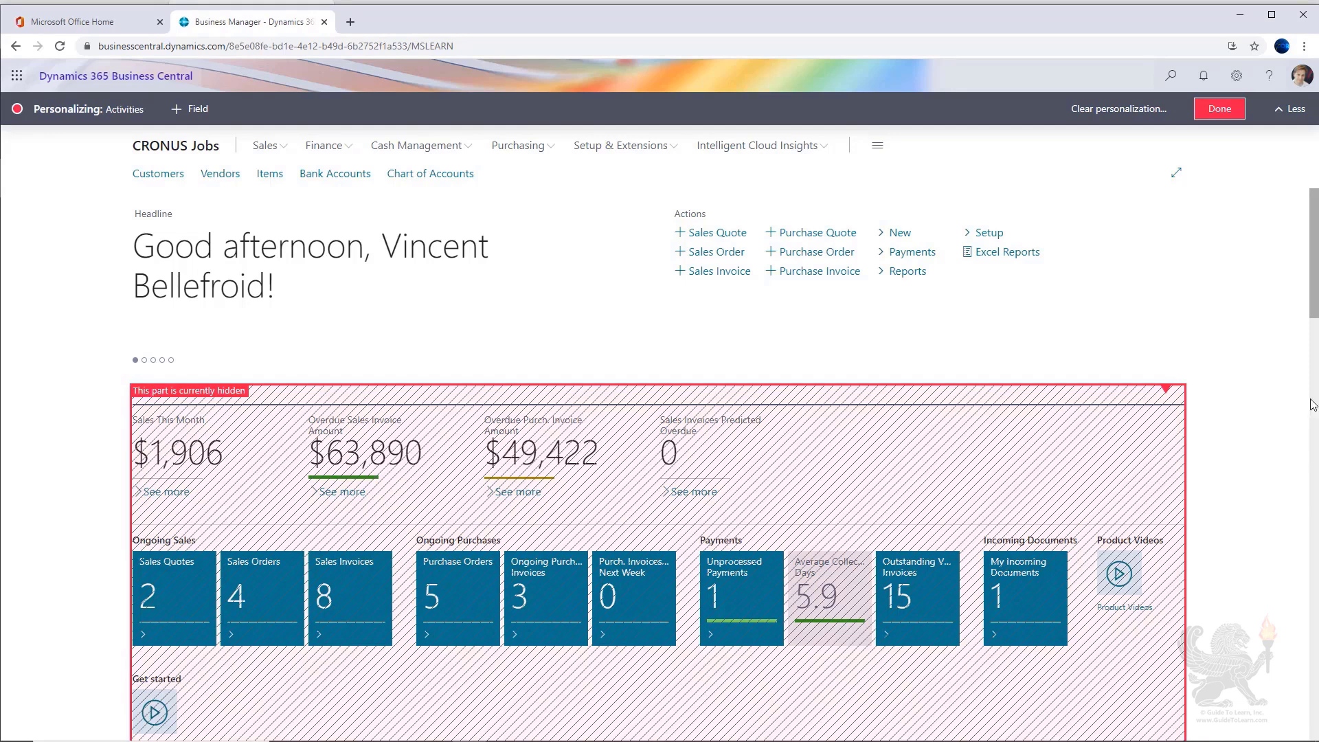
- Show the hidden Activities part on the role center again
{"action": "left_click", "coordinate": [1166, 394]}
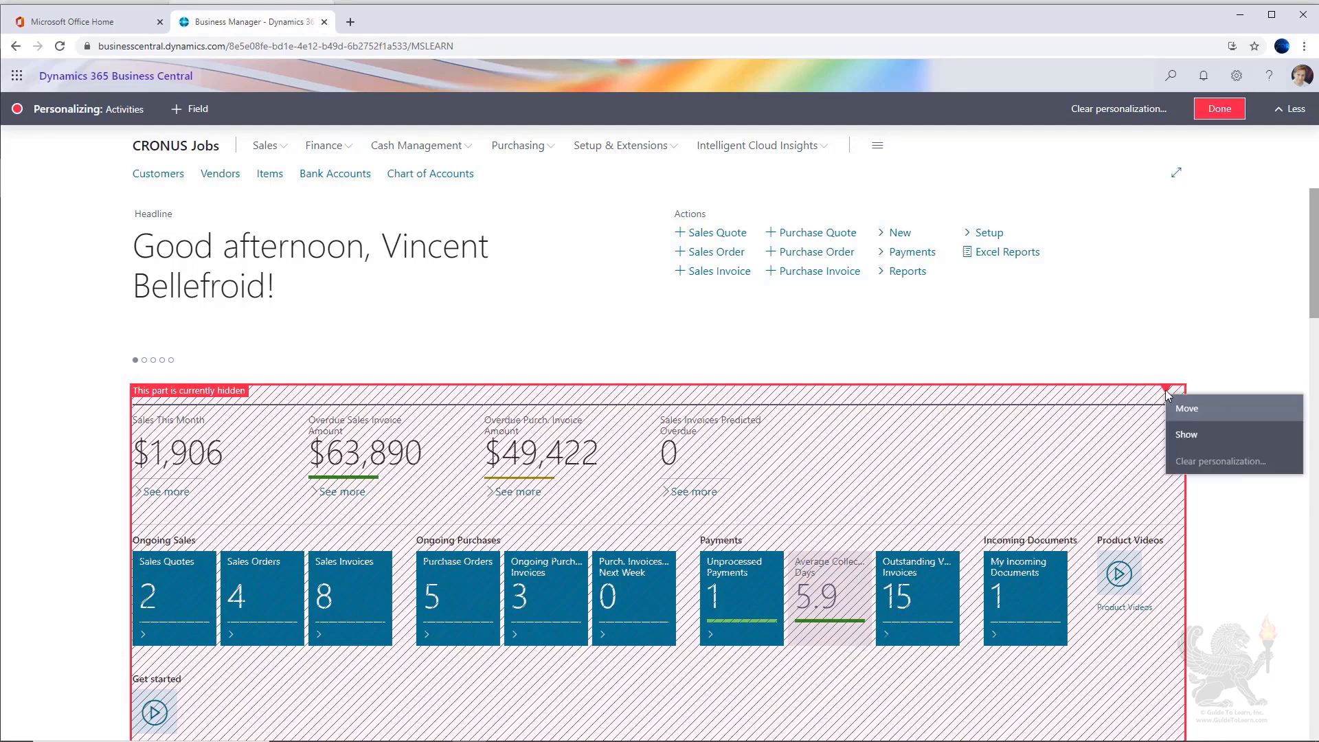
{"action": "left_click", "coordinate": [1184, 438]}
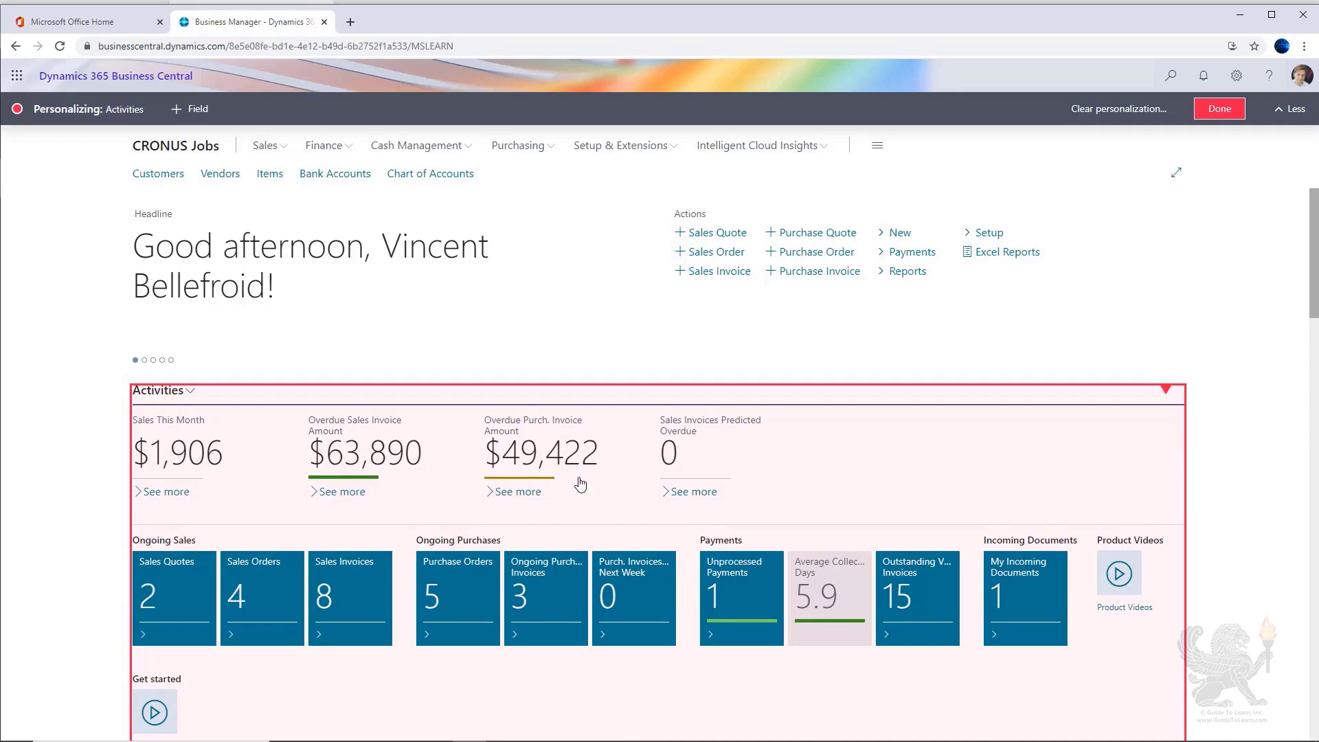
- Hide the Sales This Month and Overdue Purch. Invoice Amount cues, and clear the personalization of the Activities part
{"action": "left_click", "coordinate": [300, 426]}
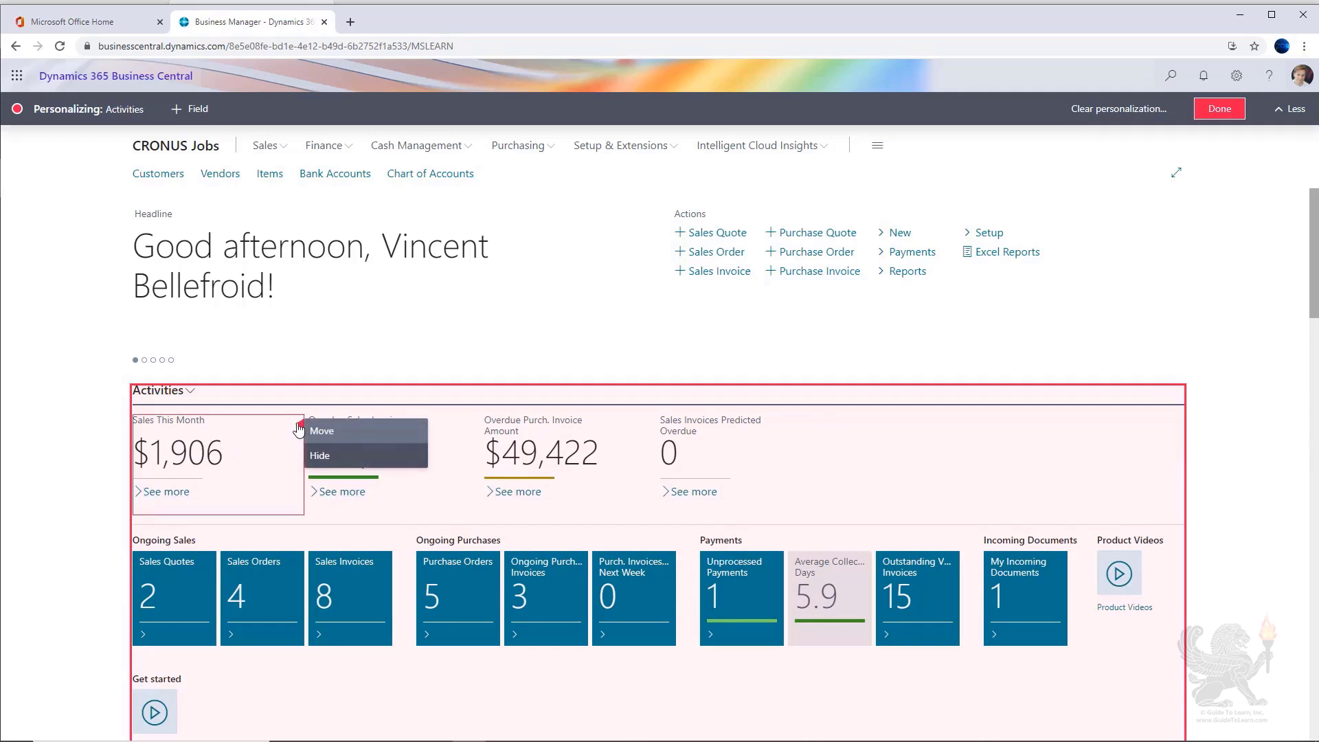
{"action": "left_click", "coordinate": [318, 456]}
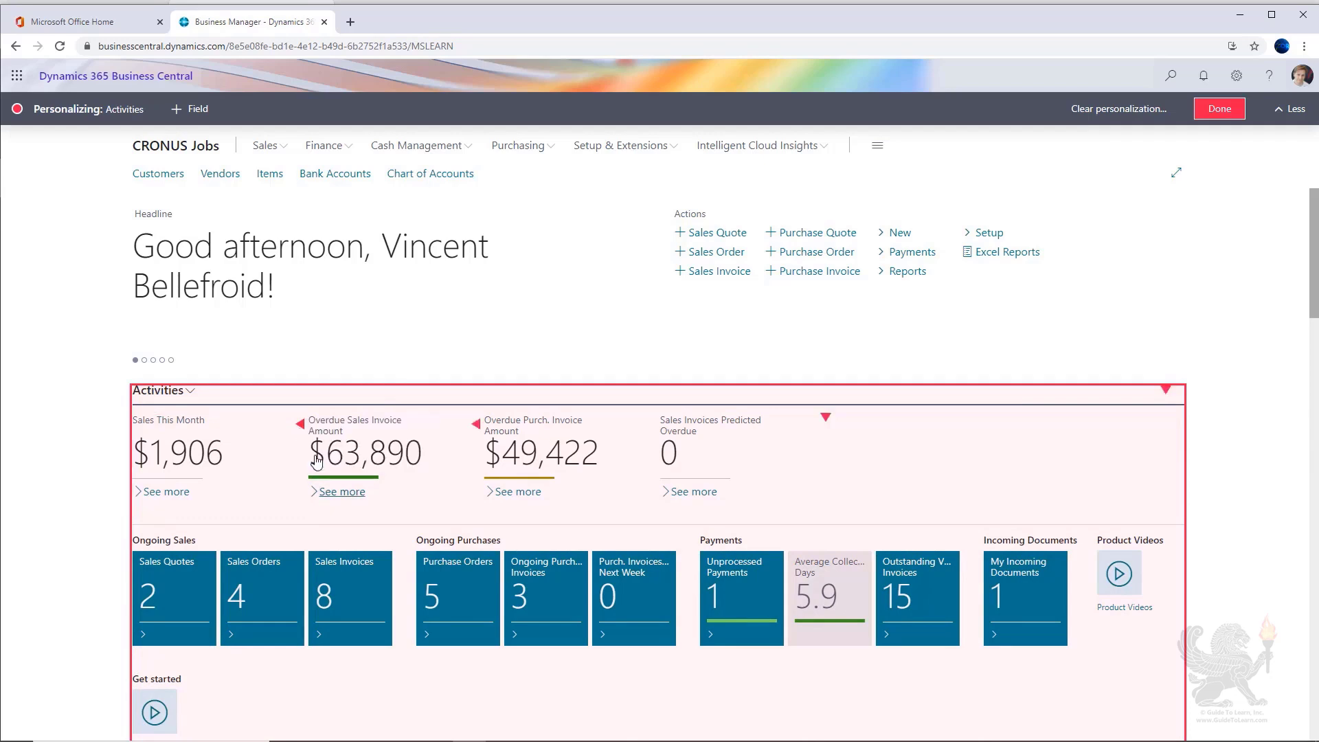
{"action": "left_click", "coordinate": [473, 428]}
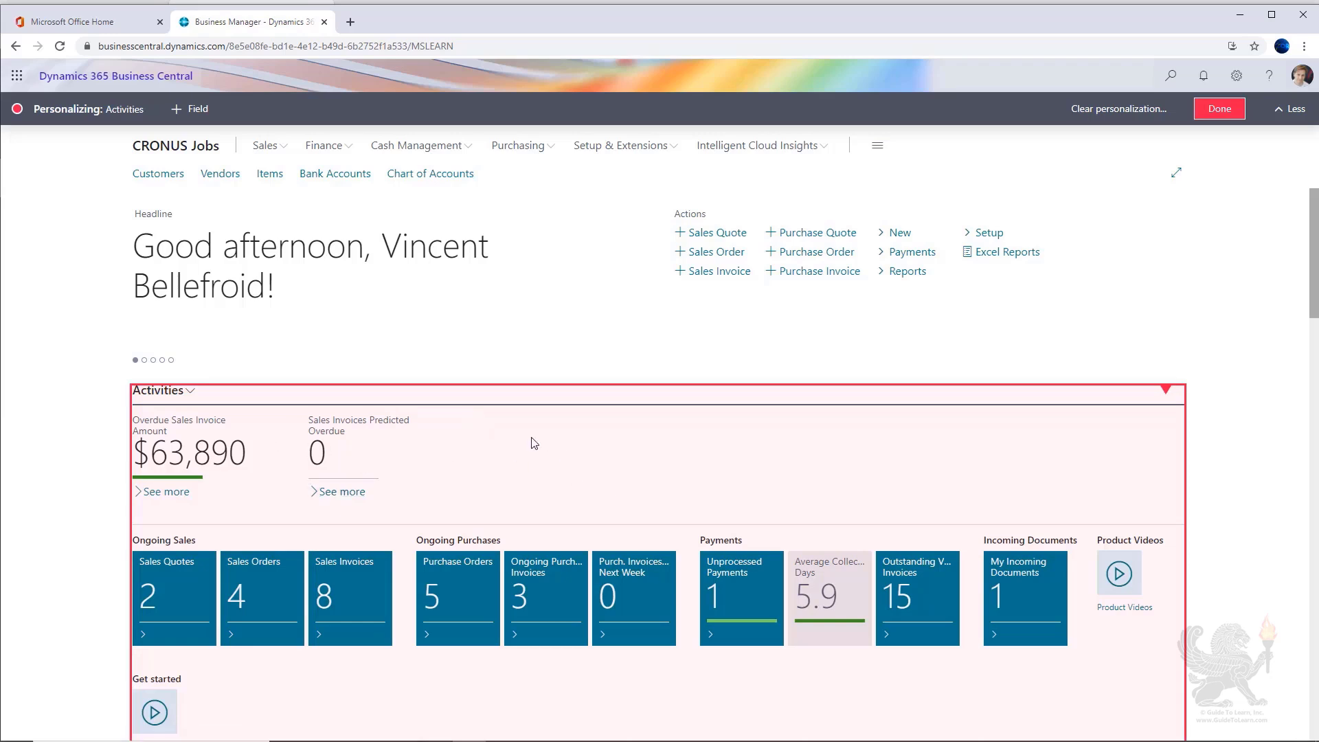
{"action": "left_click", "coordinate": [1167, 393]}
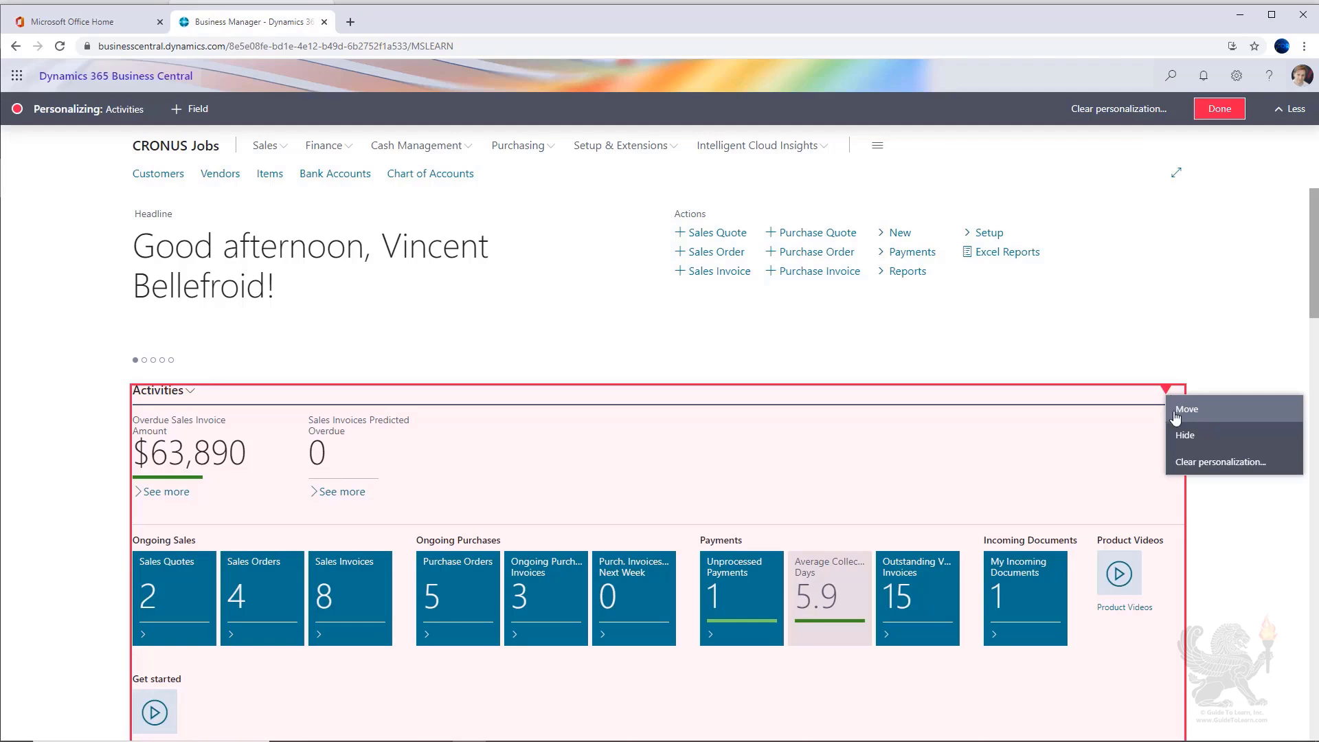
{"action": "left_click", "coordinate": [1187, 465]}
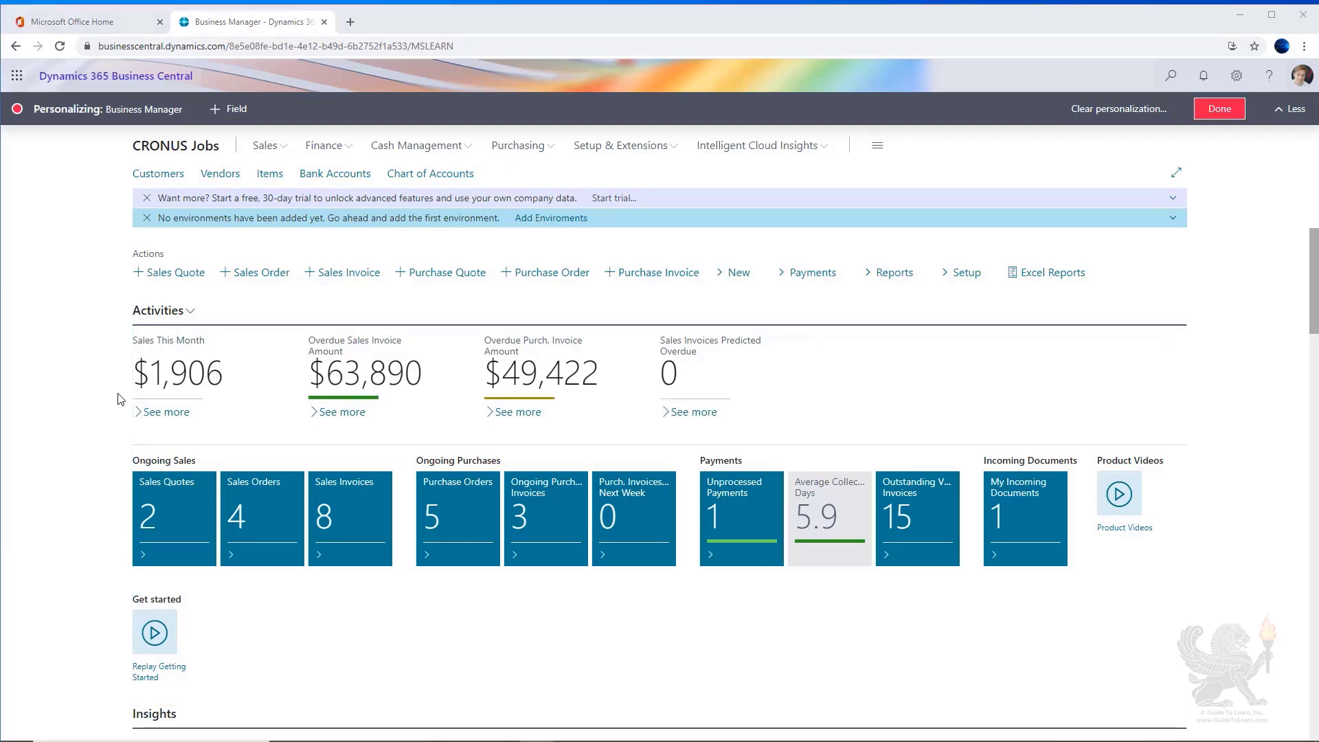
- Examine the personalization options of the hidden Company Hub and Setup Guide Topics parts without changing either part
{"action": "scroll", "coordinate": [120, 399], "scroll_direction": "down", "scroll_amount": 2}
{"action": "scroll", "coordinate": [120, 399], "scroll_direction": "down", "scroll_amount": 8}
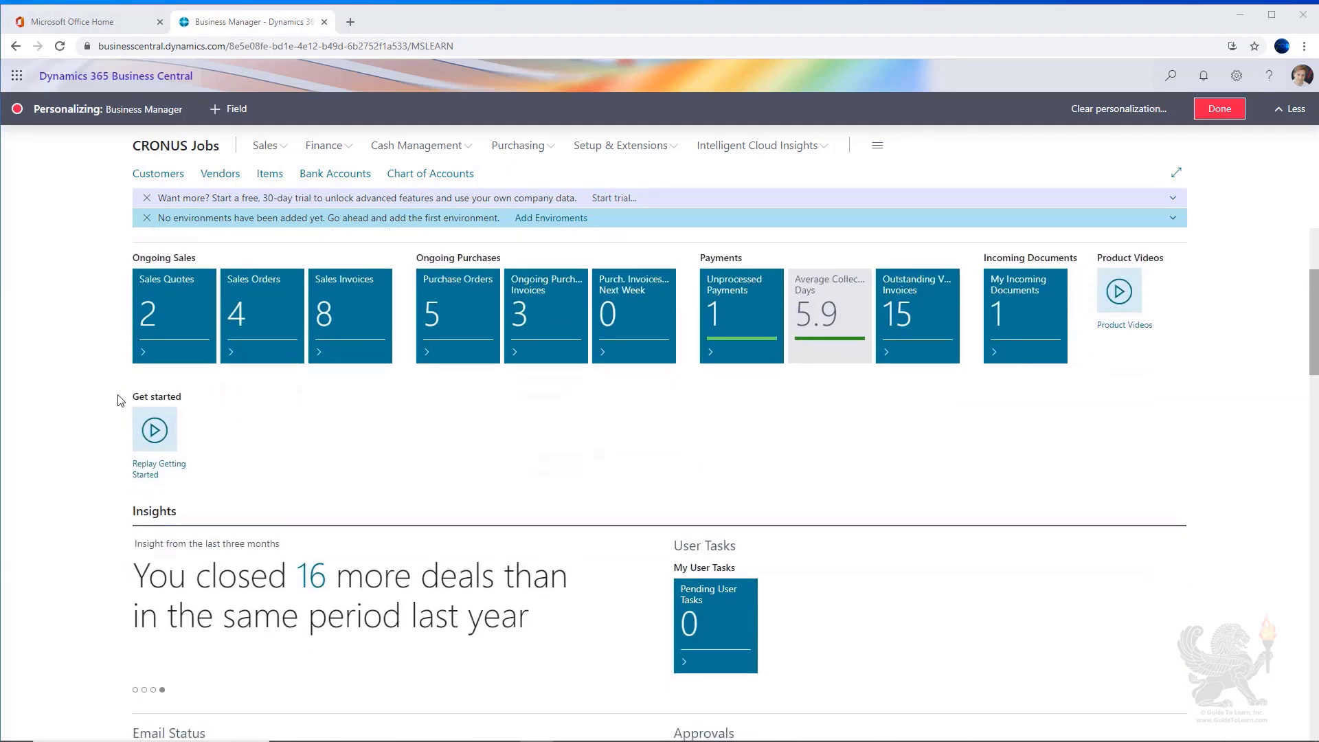
{"action": "scroll", "coordinate": [117, 402], "scroll_direction": "down", "scroll_amount": 5}
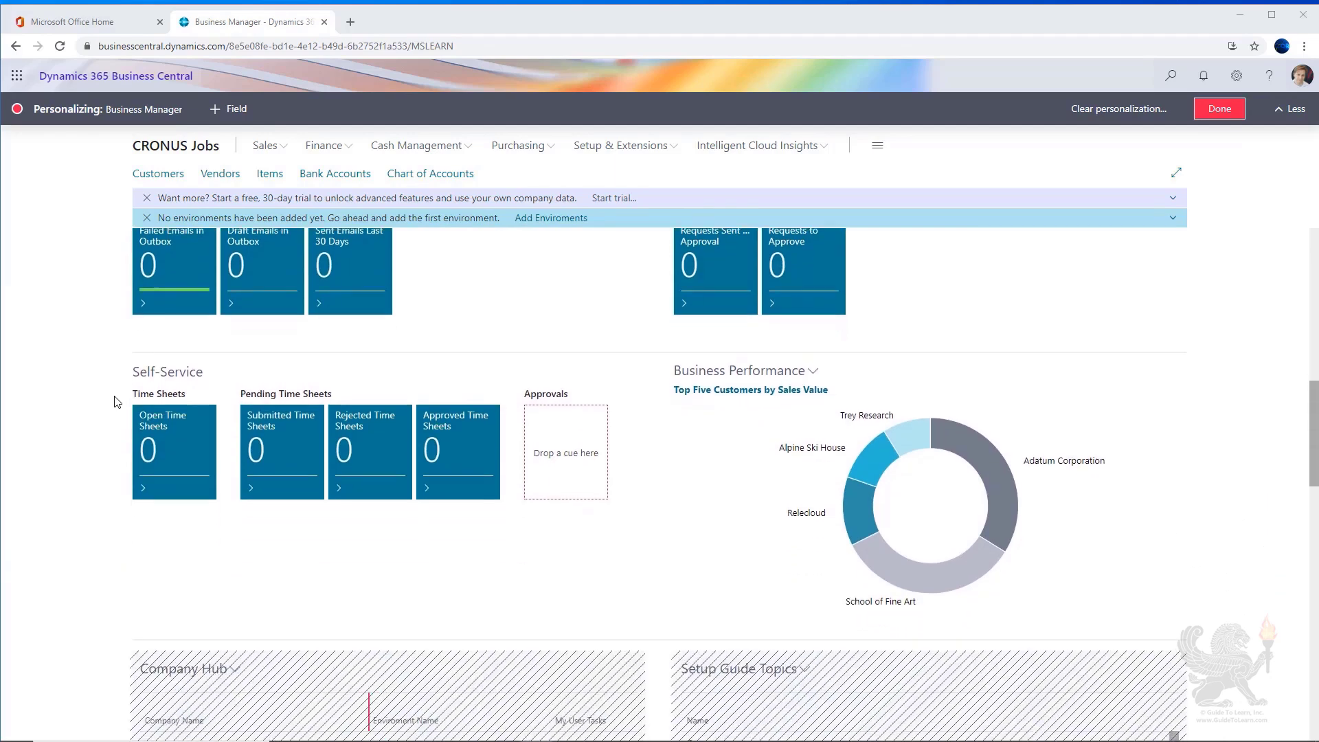
{"action": "scroll", "coordinate": [117, 402], "scroll_direction": "down", "scroll_amount": 3}
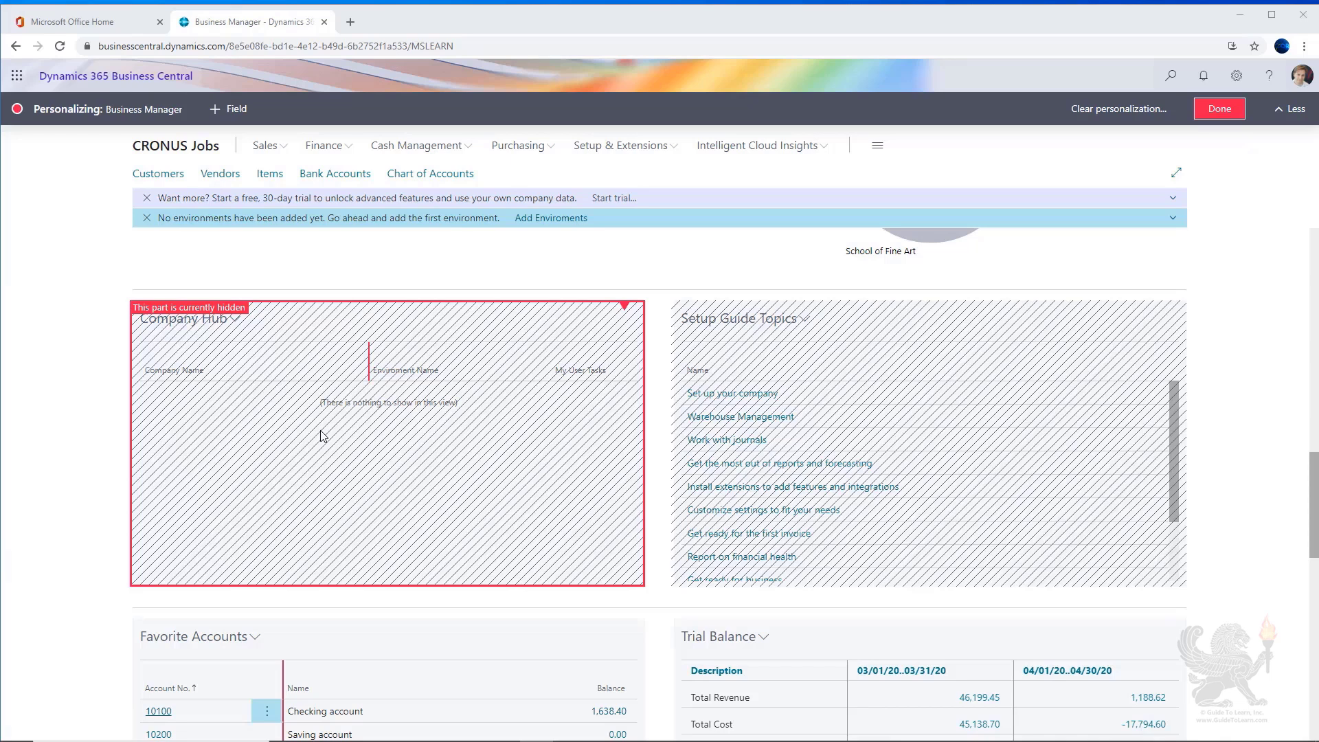
{"action": "left_click", "coordinate": [627, 312]}
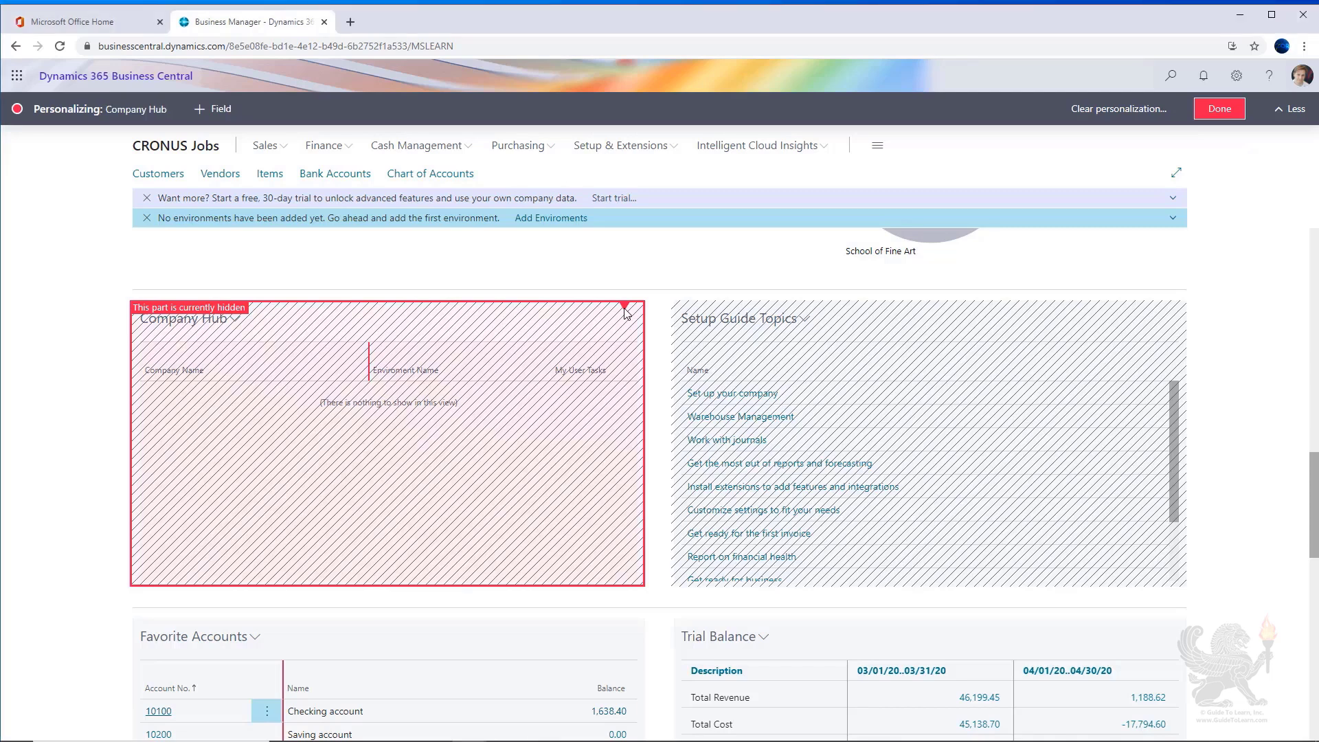
{"action": "left_click", "coordinate": [624, 309]}
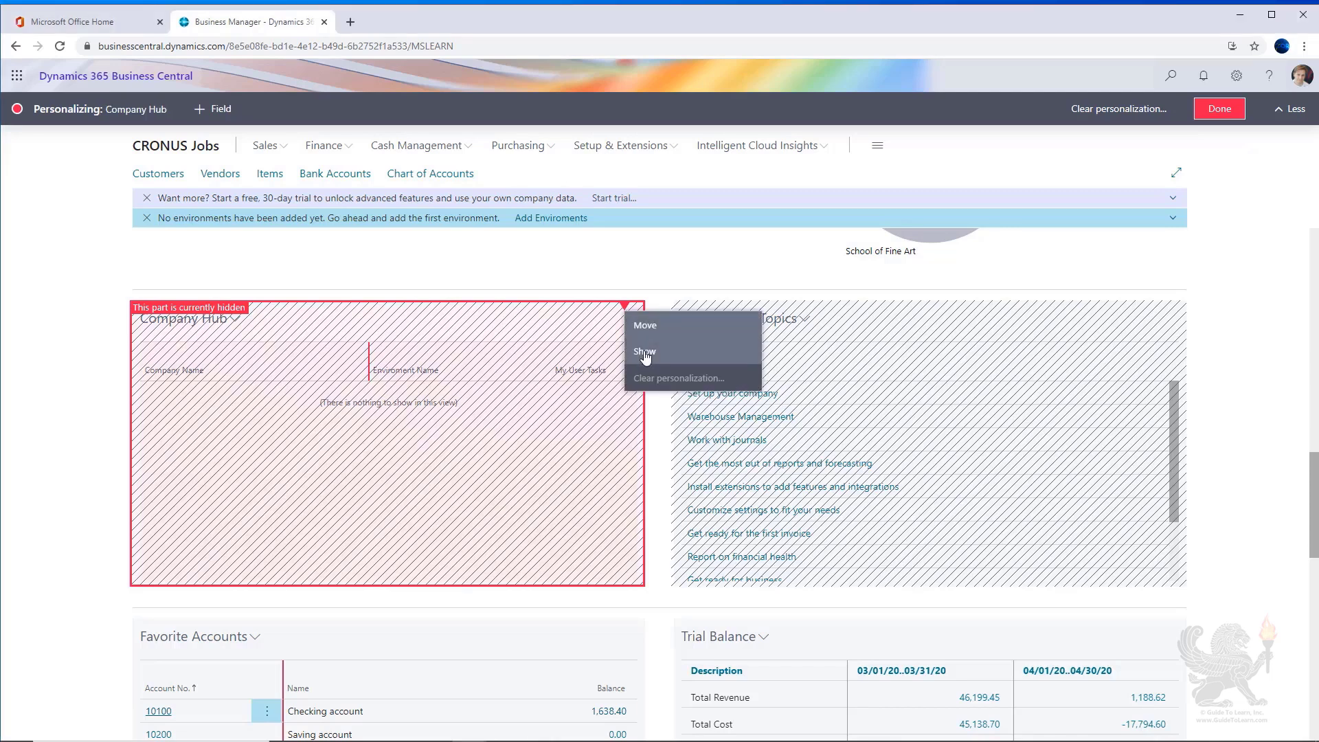
{"action": "left_click", "coordinate": [1155, 318]}
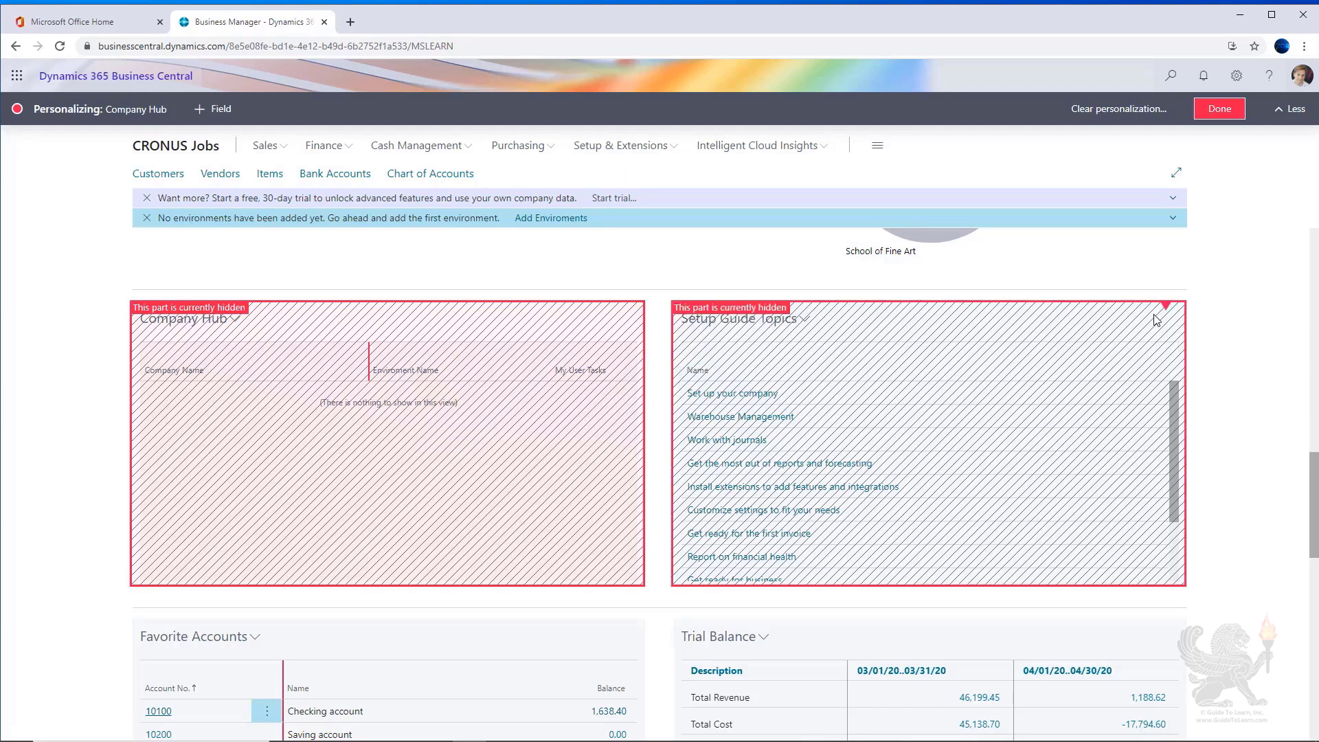
{"action": "left_click", "coordinate": [1163, 307]}
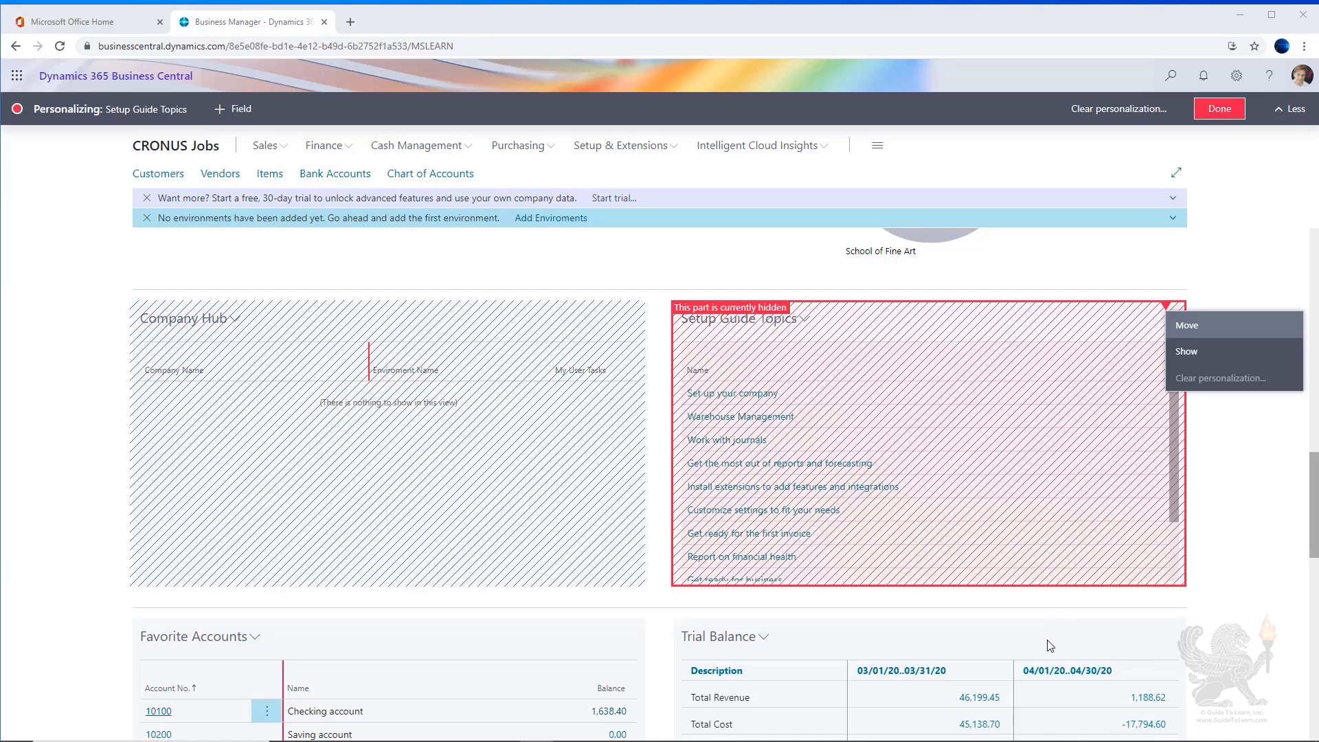
{"action": "left_click", "coordinate": [1245, 476]}
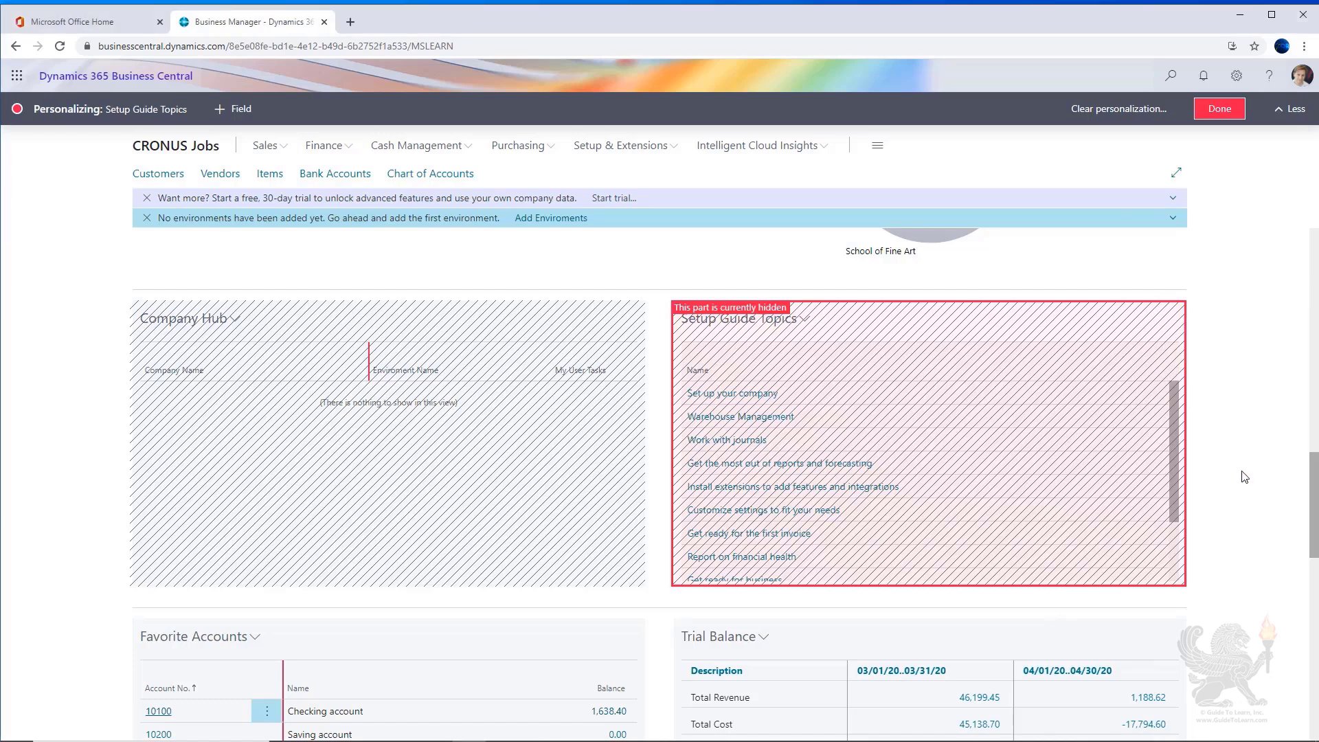
- Examine the personalization options of the Favorite Accounts part and of its Name column
{"action": "scroll", "coordinate": [1245, 476], "scroll_direction": "down", "scroll_amount": 3}
{"action": "scroll", "coordinate": [1246, 477], "scroll_direction": "down", "scroll_amount": 1}
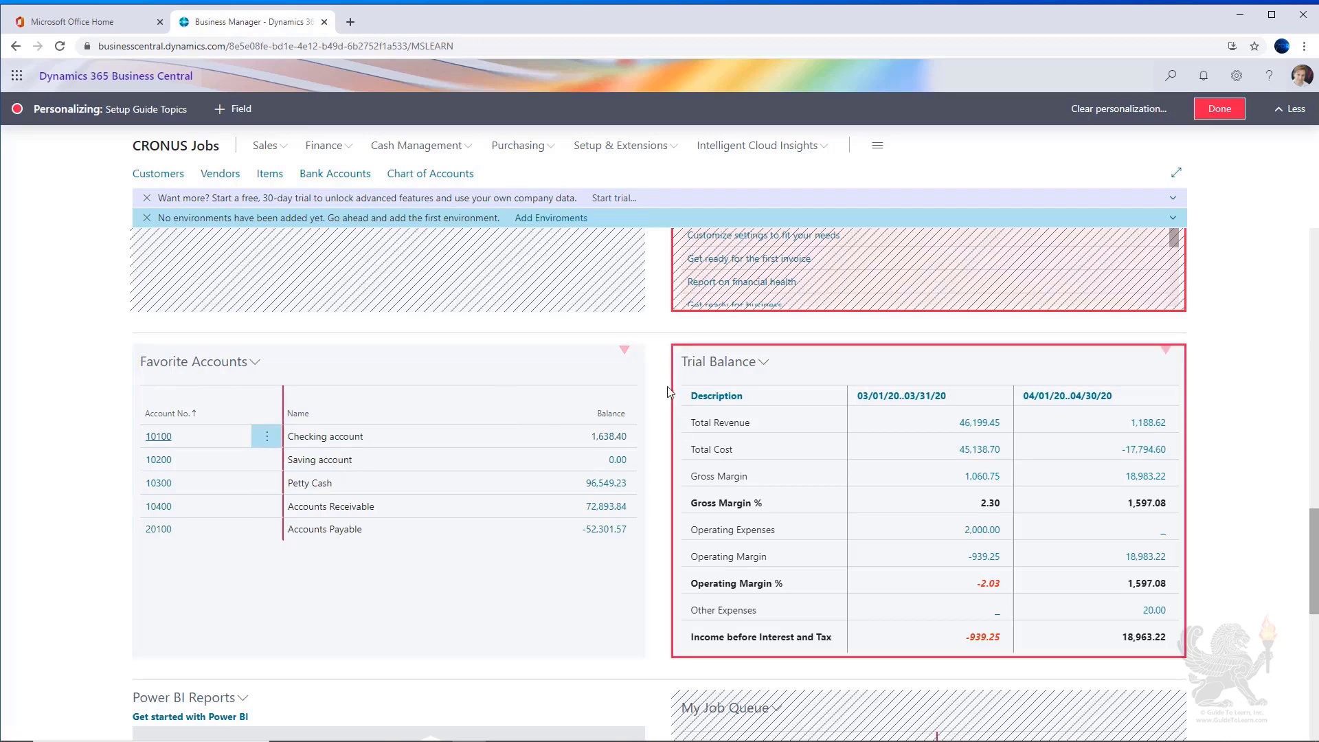
{"action": "left_click", "coordinate": [621, 351]}
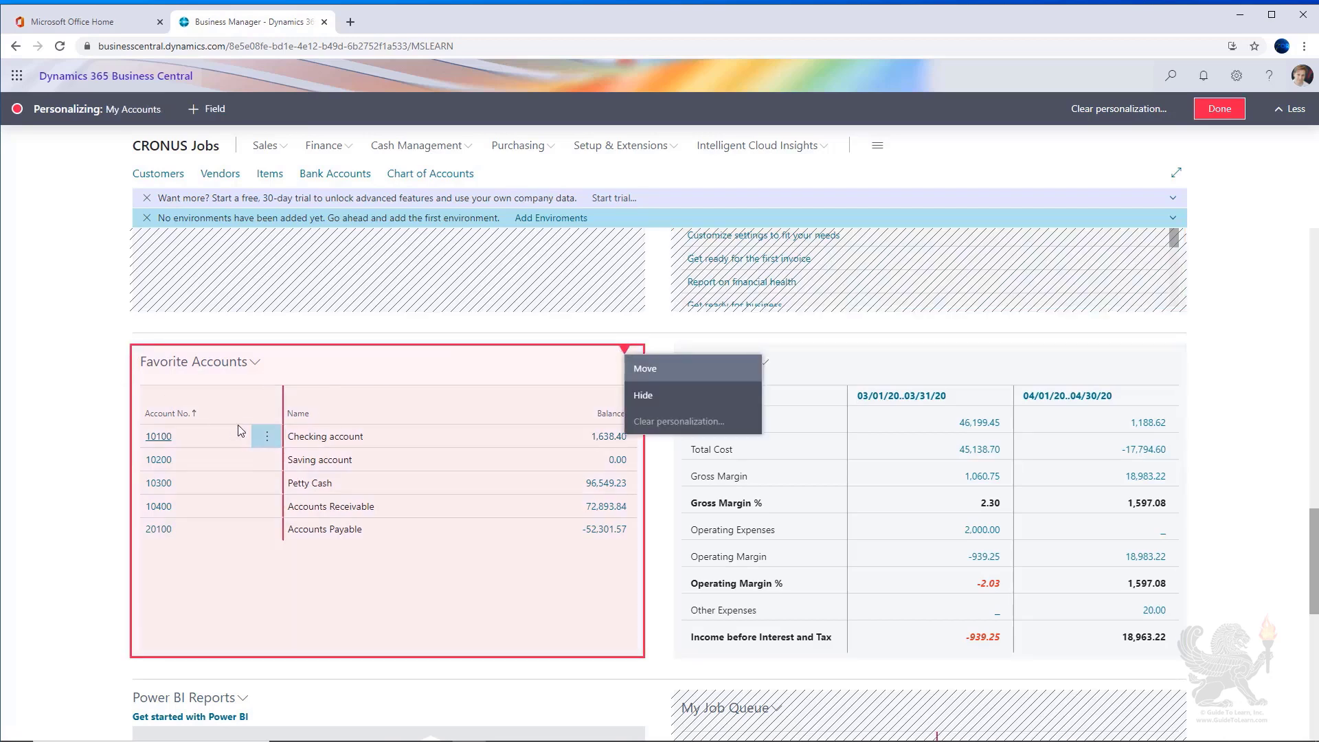
{"action": "left_click", "coordinate": [283, 403]}
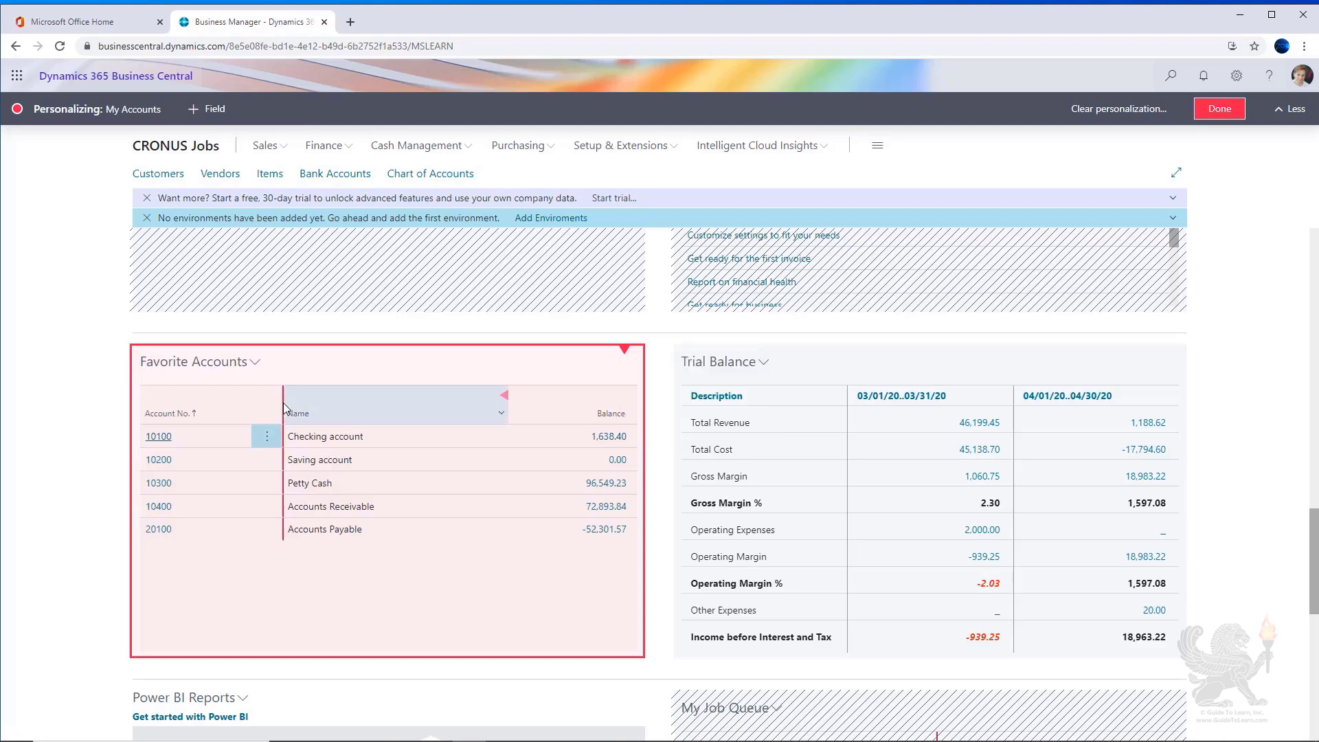
{"action": "left_click", "coordinate": [505, 397]}
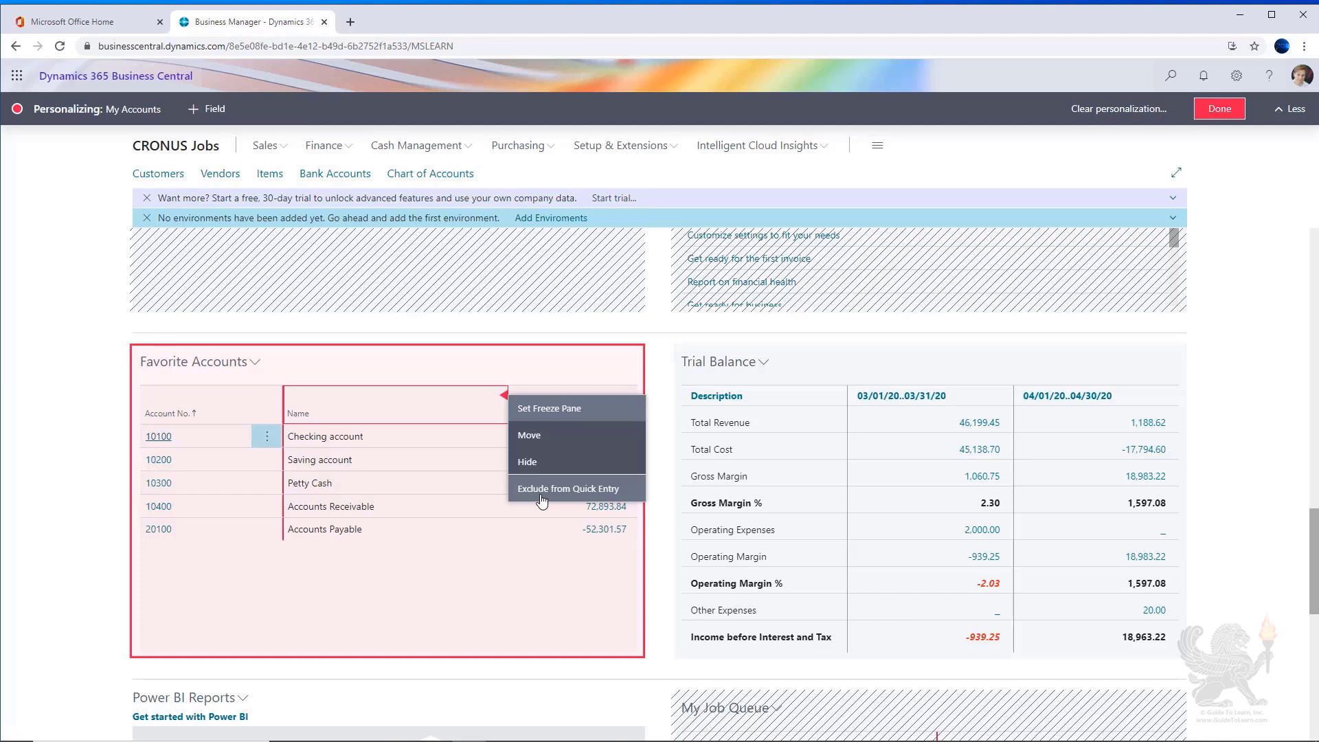
{"action": "left_click", "coordinate": [1140, 369]}
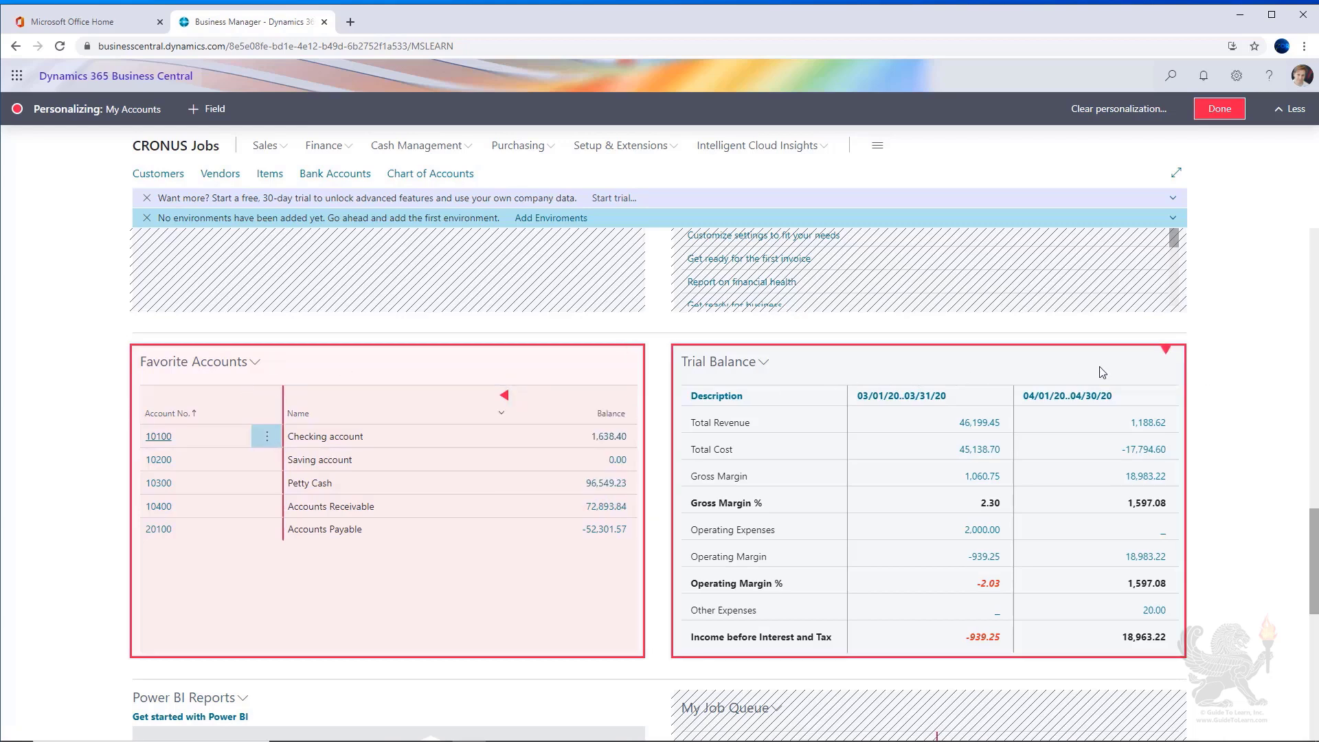
- Examine the personalization options of the Trial Balance part and dismiss them
{"action": "left_click", "coordinate": [1164, 355]}
{"action": "left_click", "coordinate": [1163, 354]}
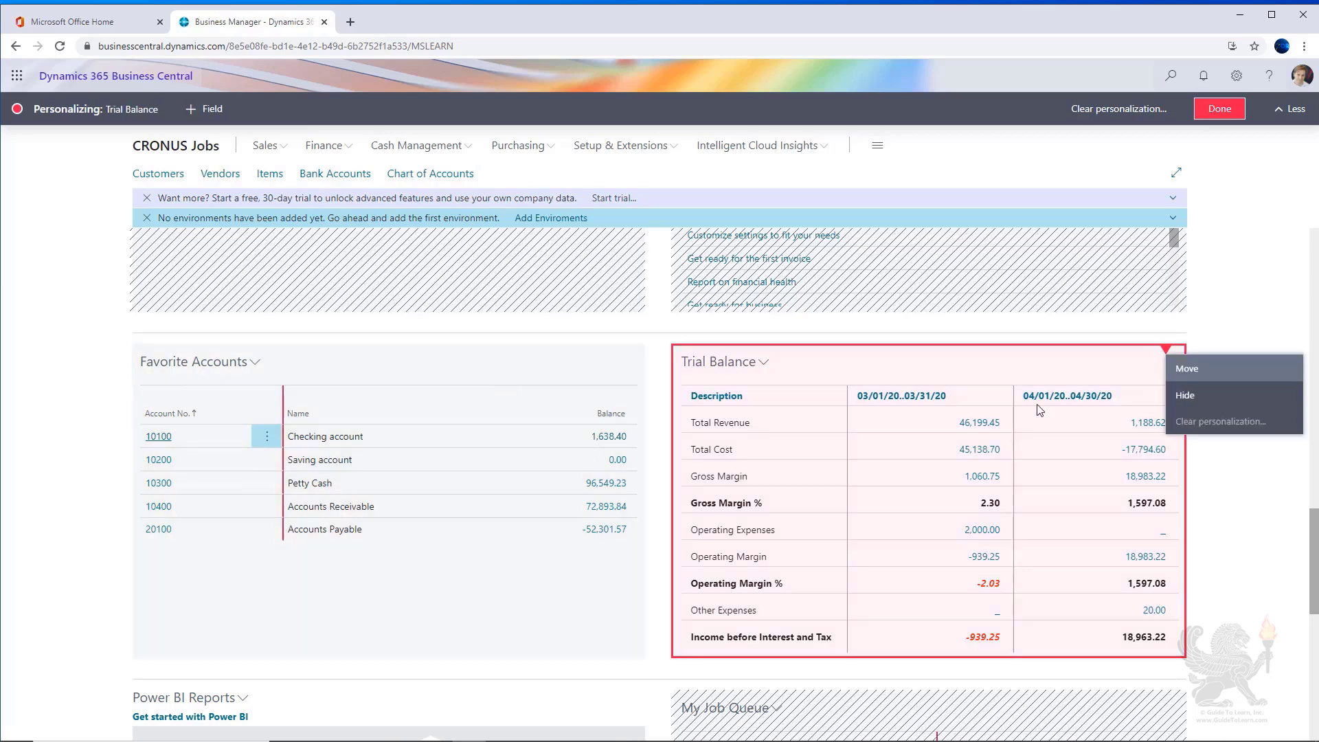
{"action": "left_click", "coordinate": [1034, 372]}
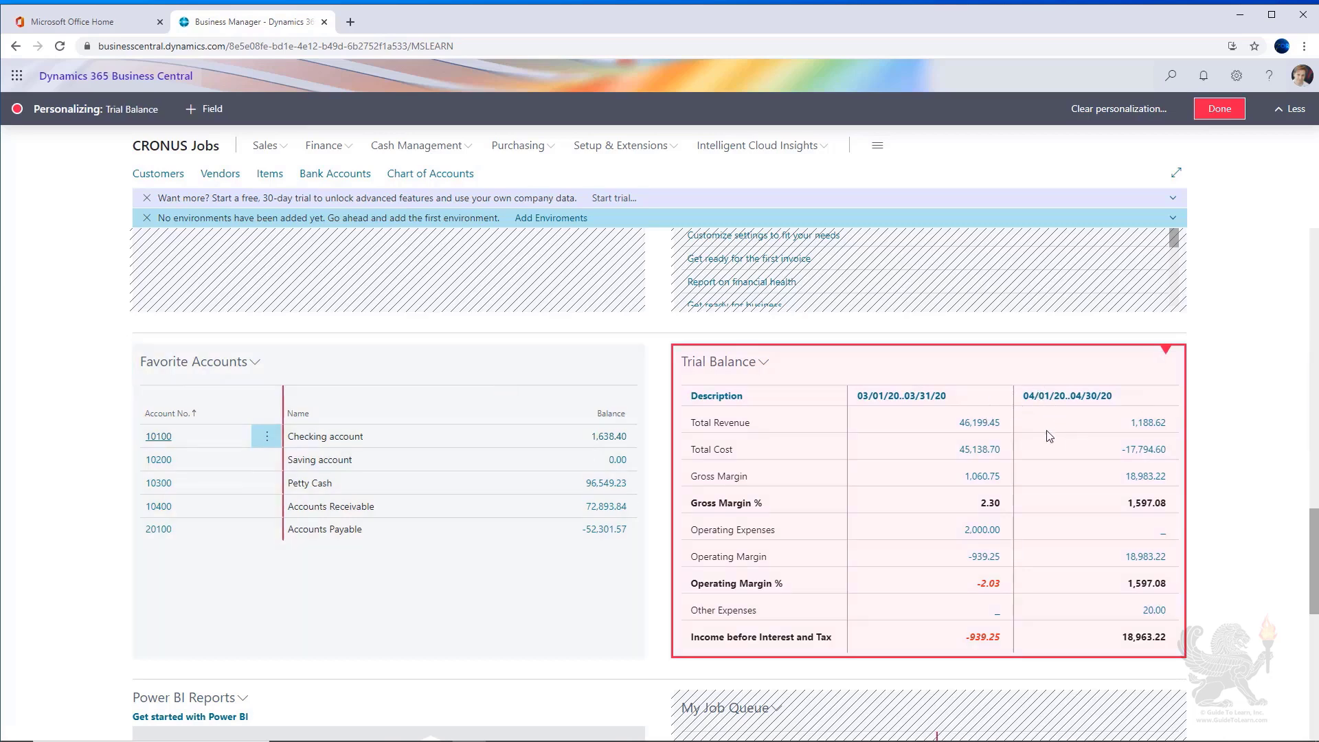